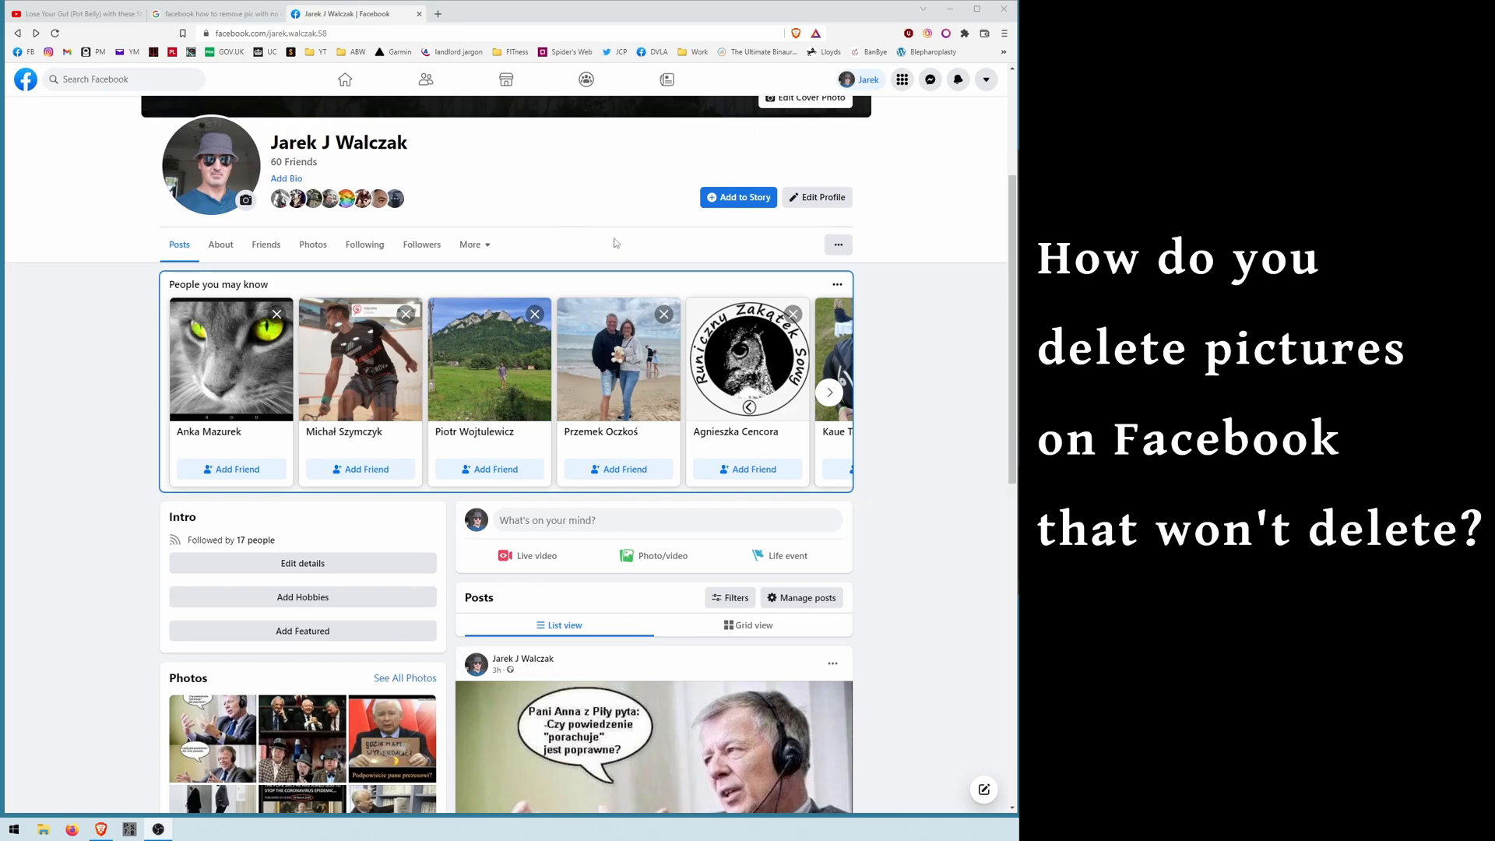
scroll(554, 267, down, 2)
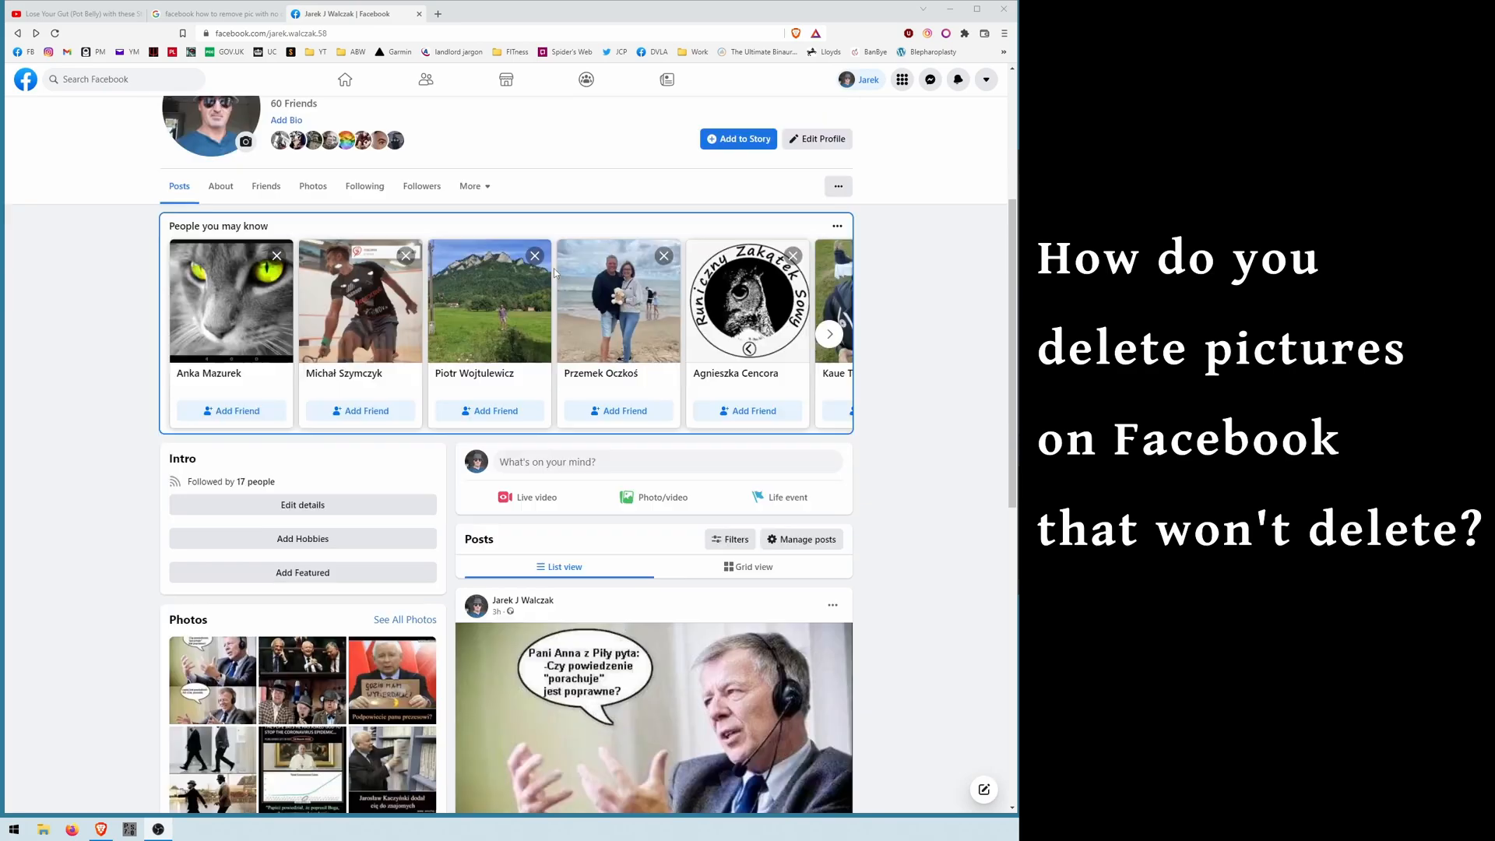
scroll(554, 268, down, 2)
scroll(554, 267, down, 2)
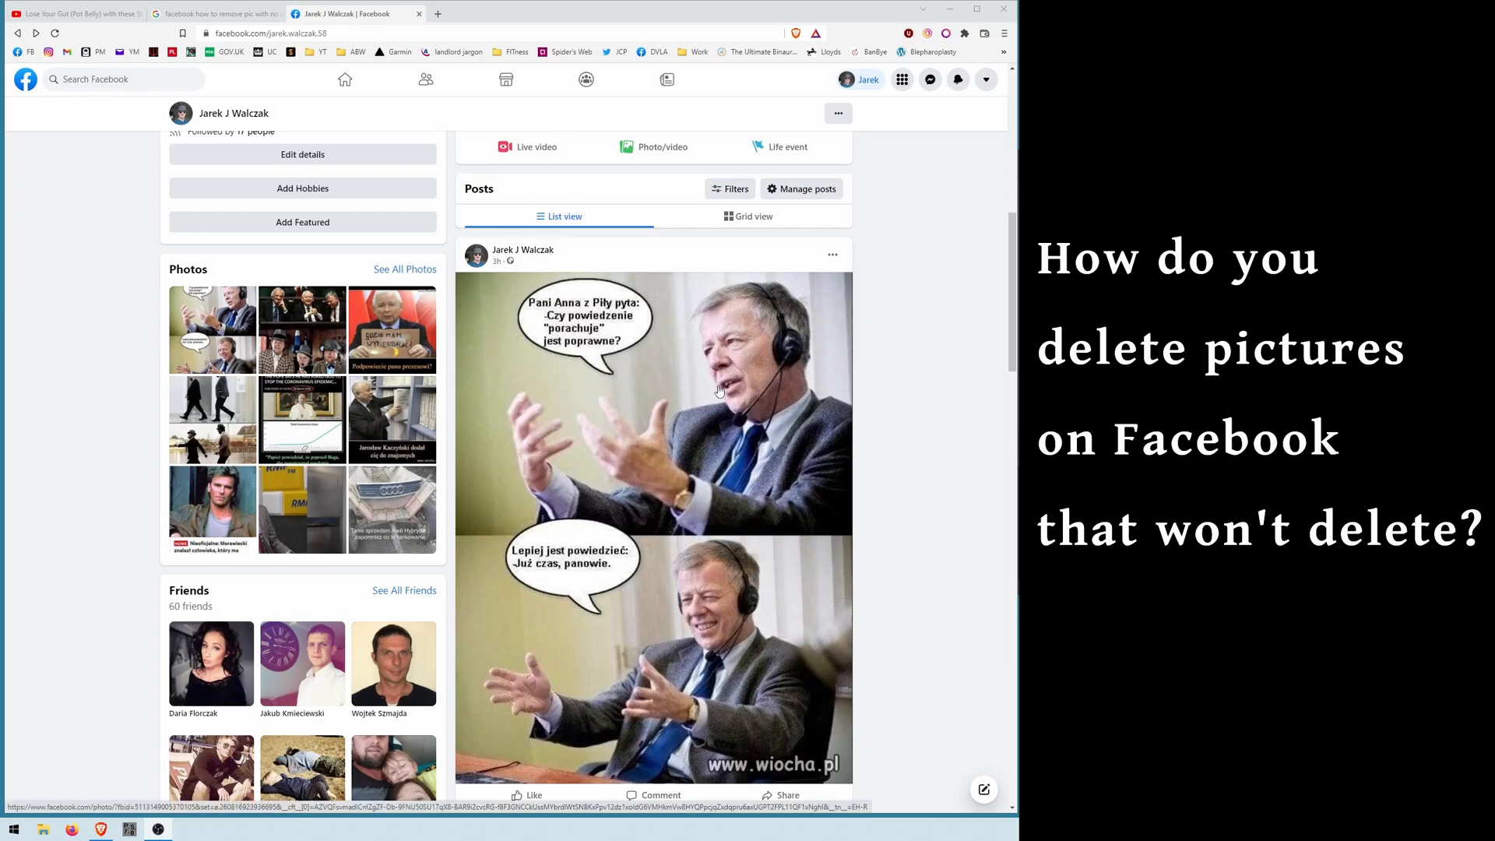
scroll(742, 386, down, 1)
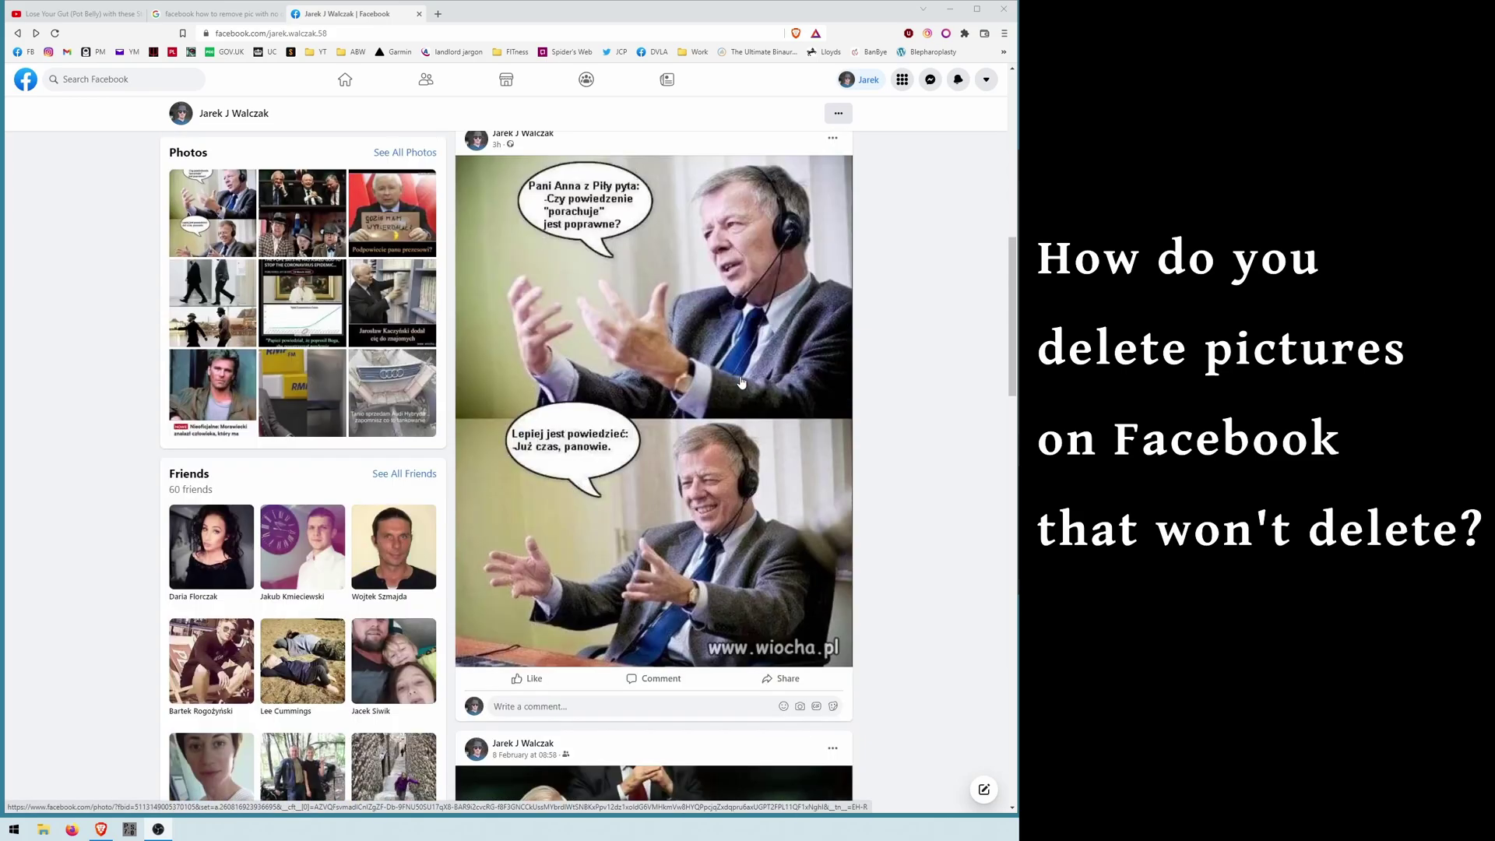
Move the two-panel headphones meme post to the Recycle bin via its ··· menu
click(832, 140)
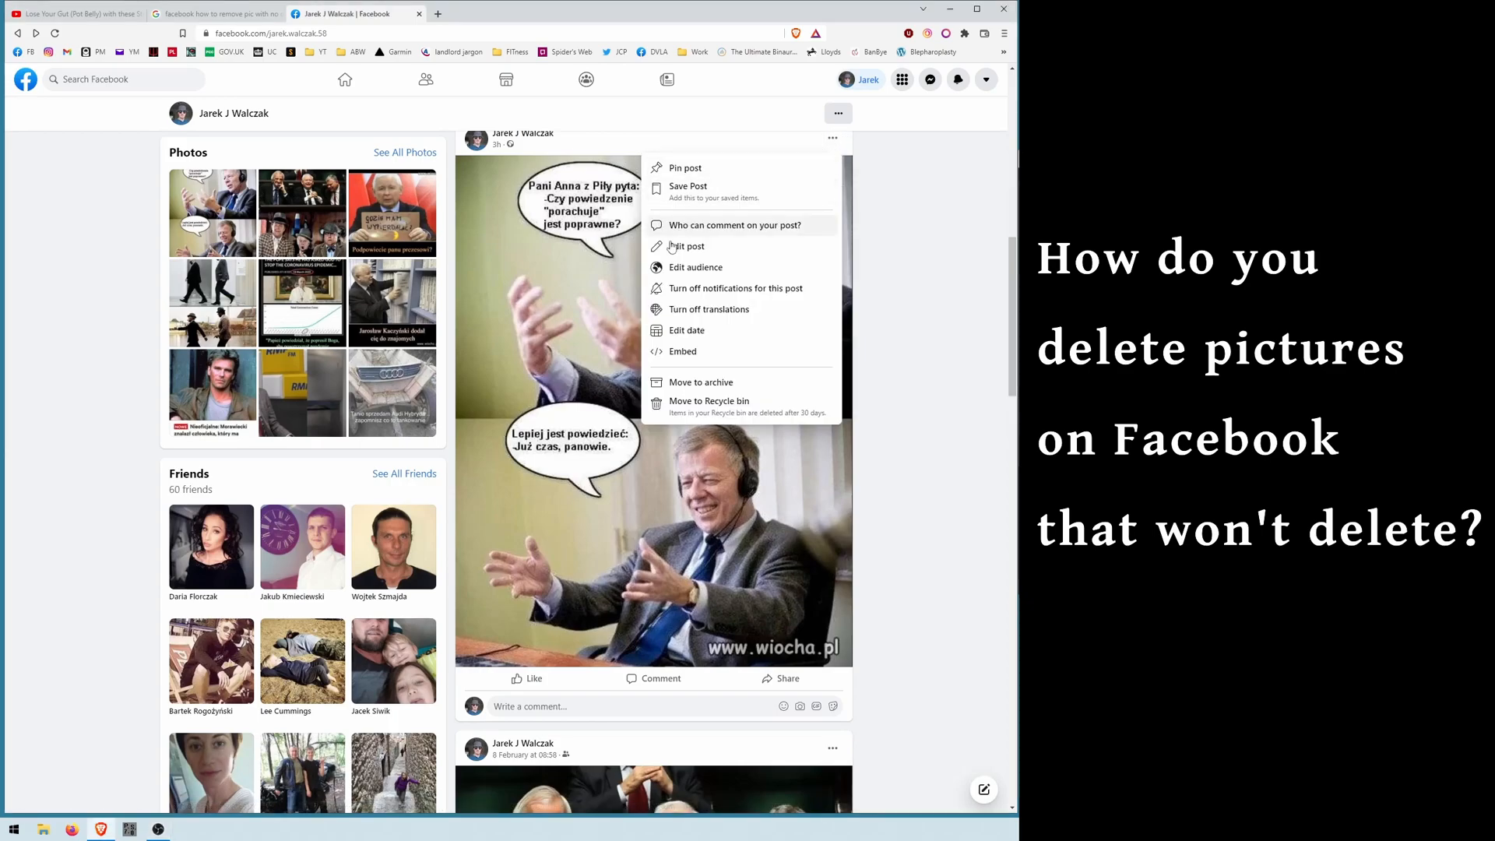
click(716, 405)
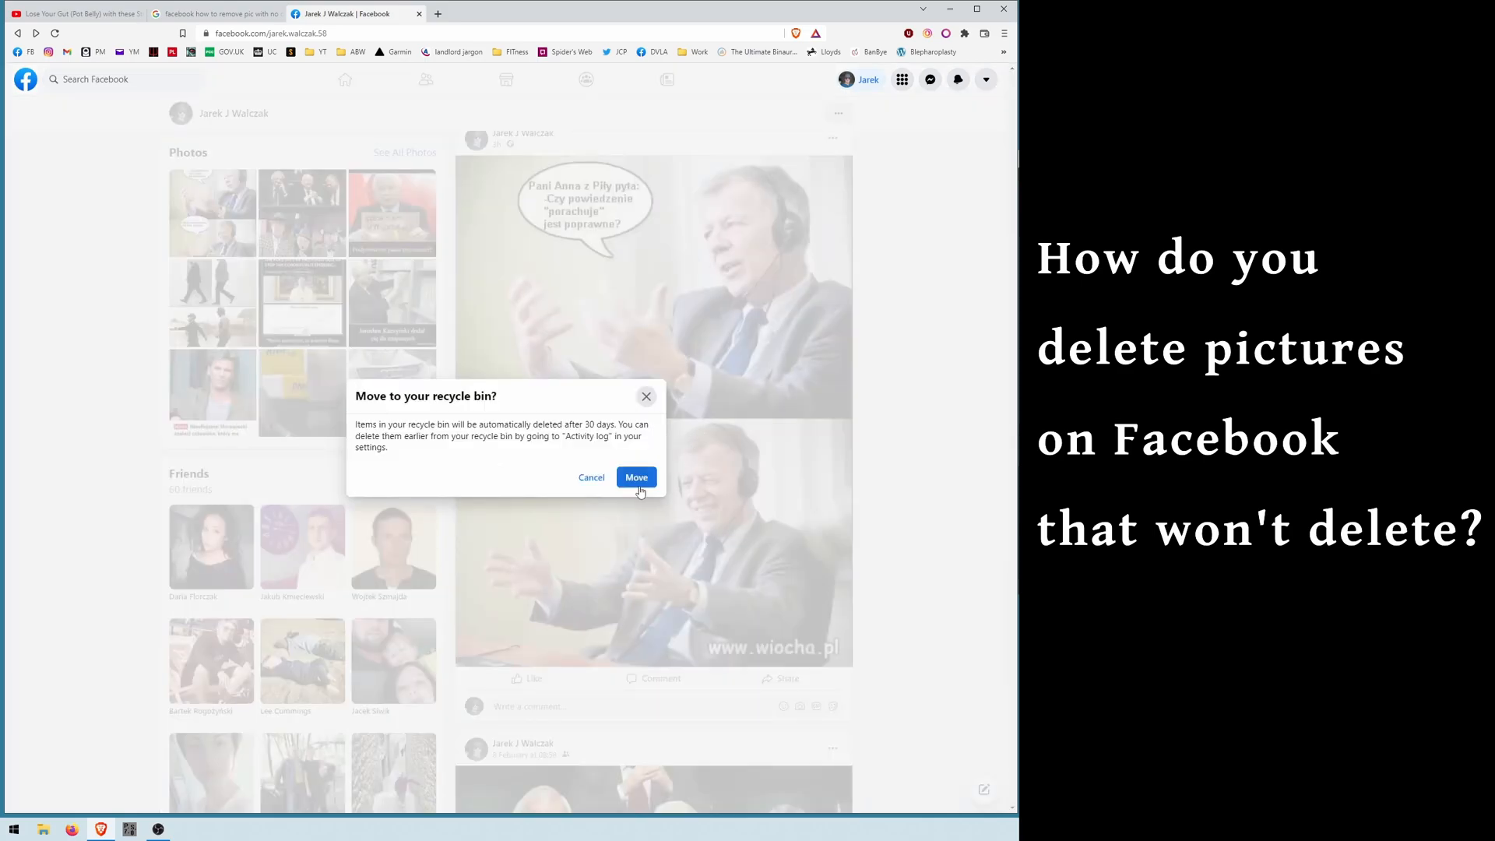
click(637, 478)
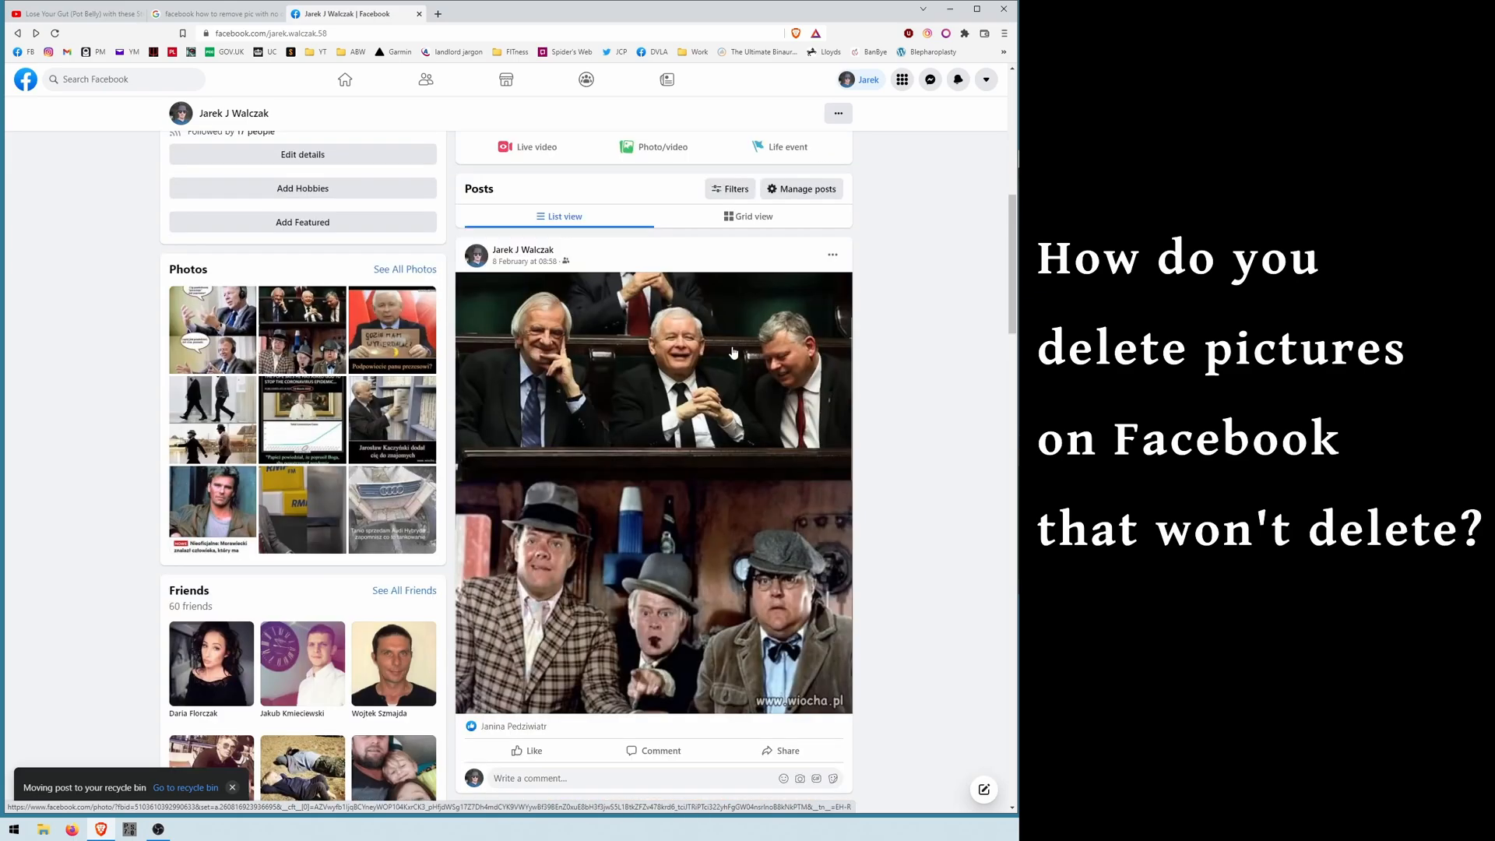
scroll(733, 351, up, 1)
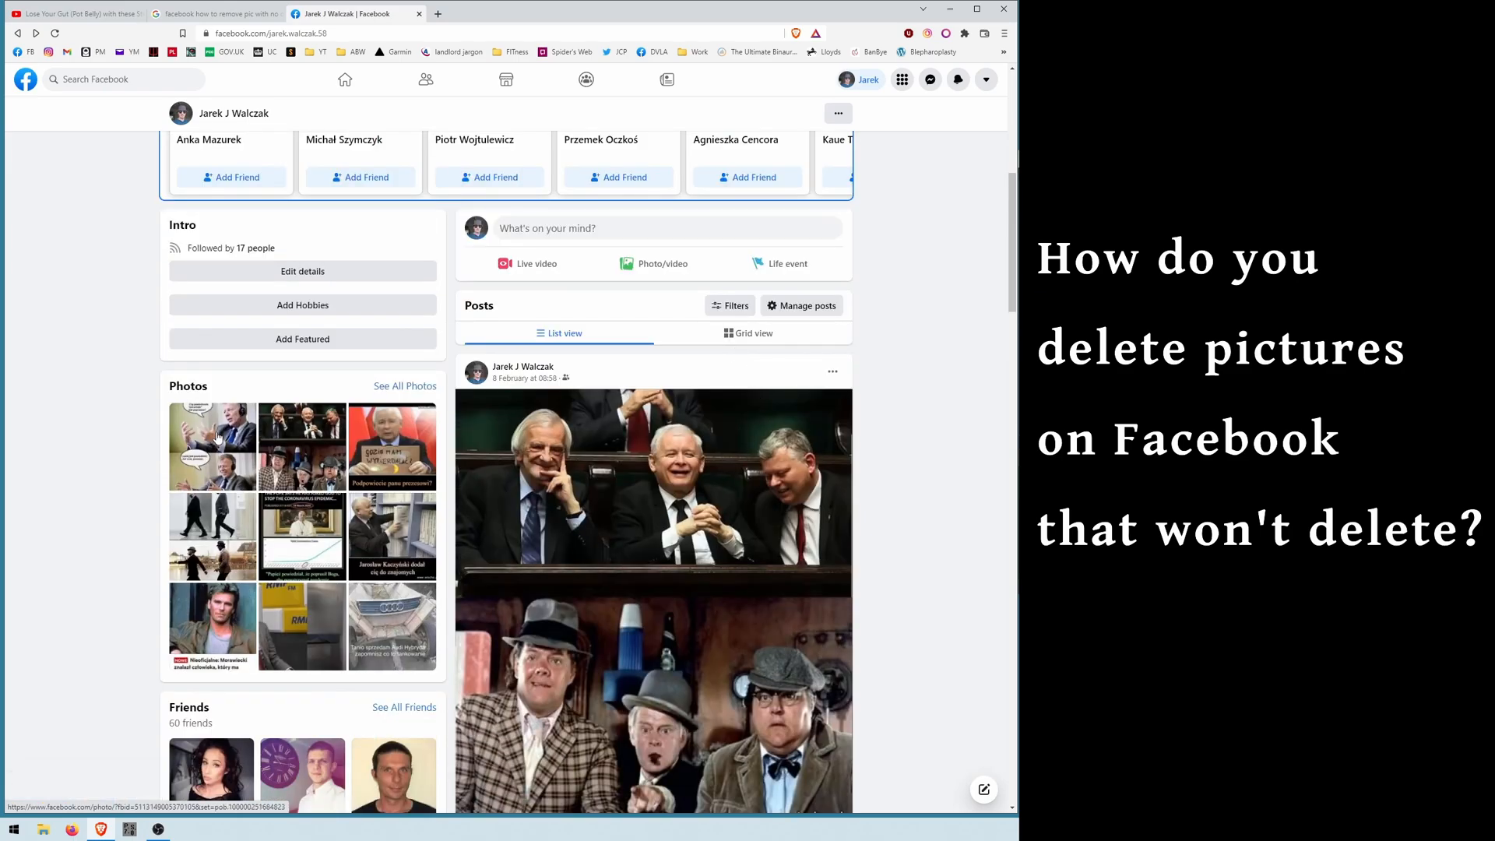
click(217, 432)
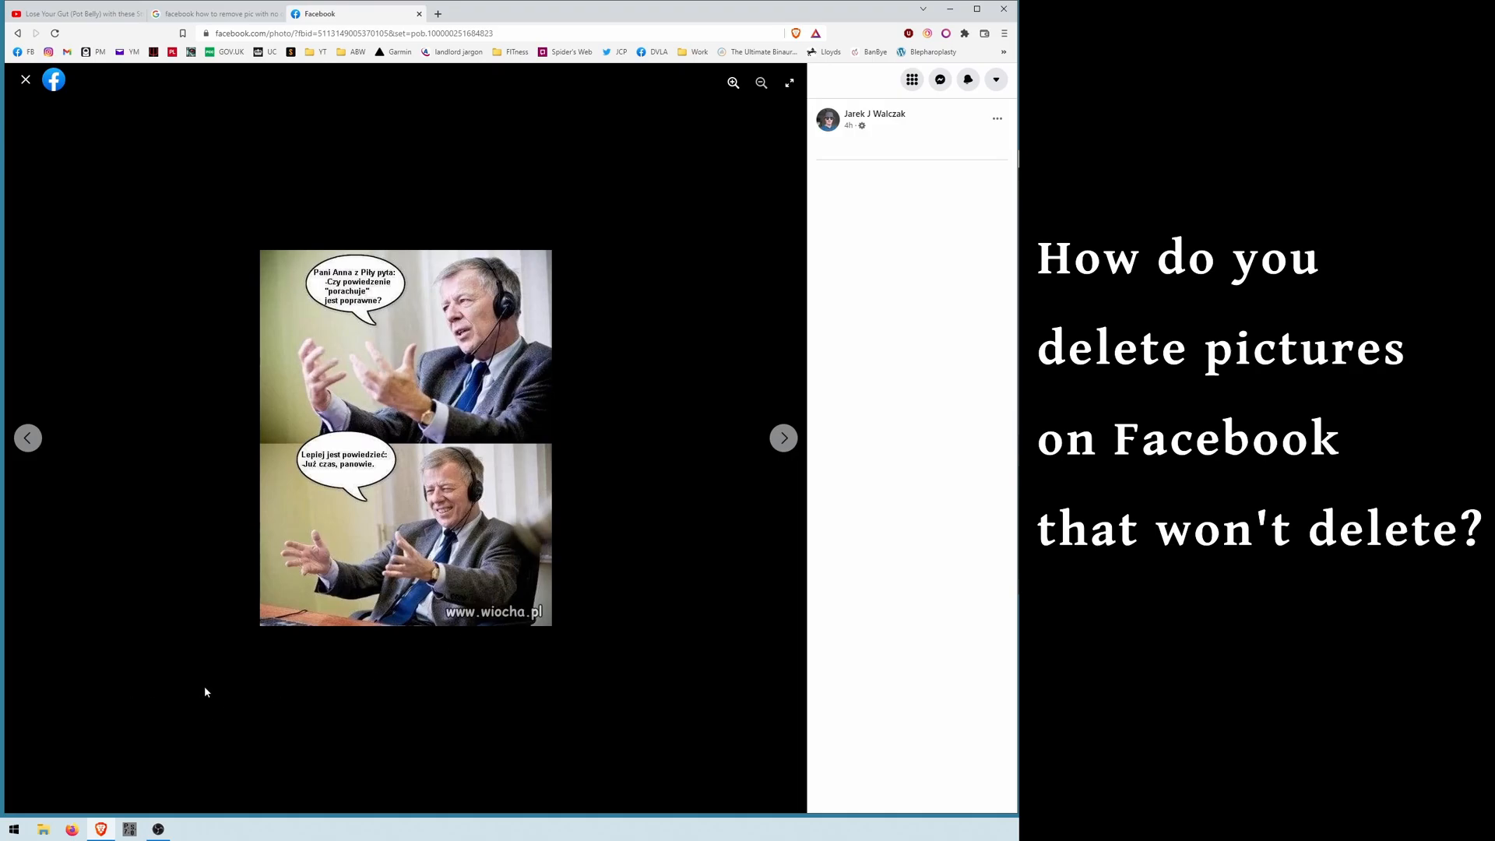
click(913, 79)
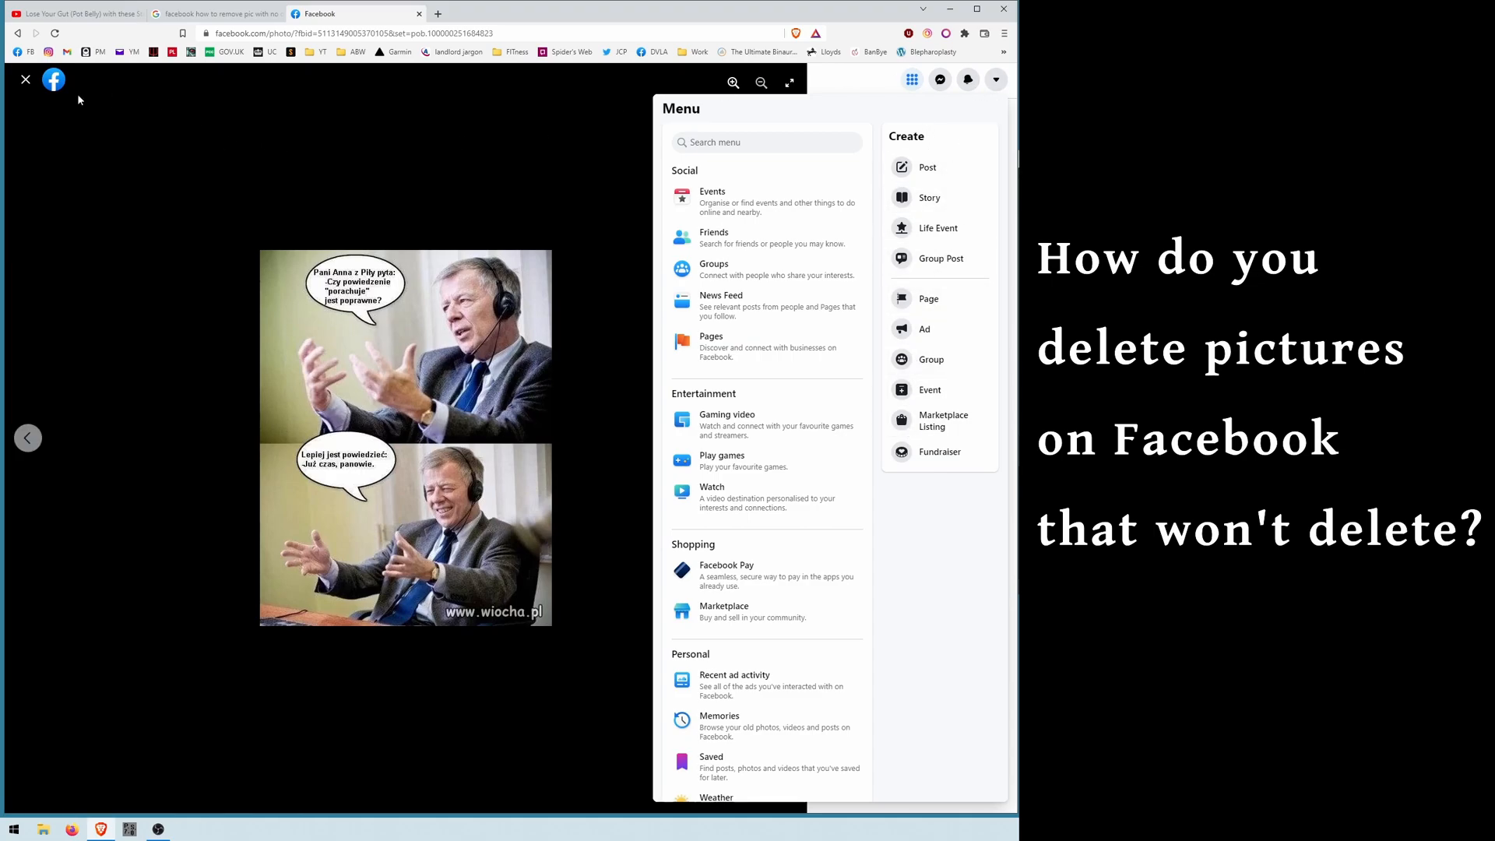
click(27, 81)
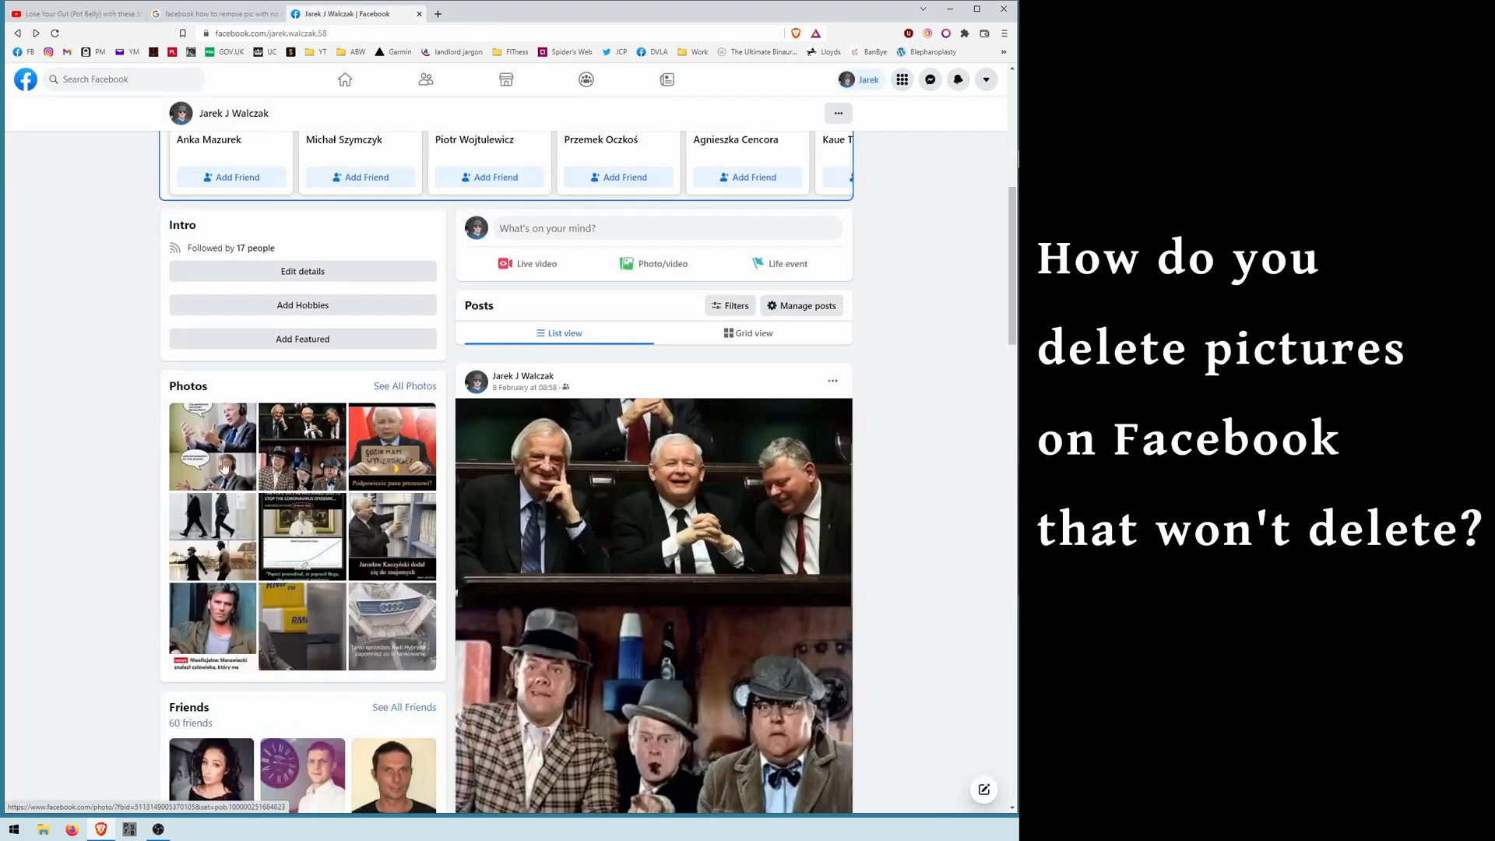
click(212, 436)
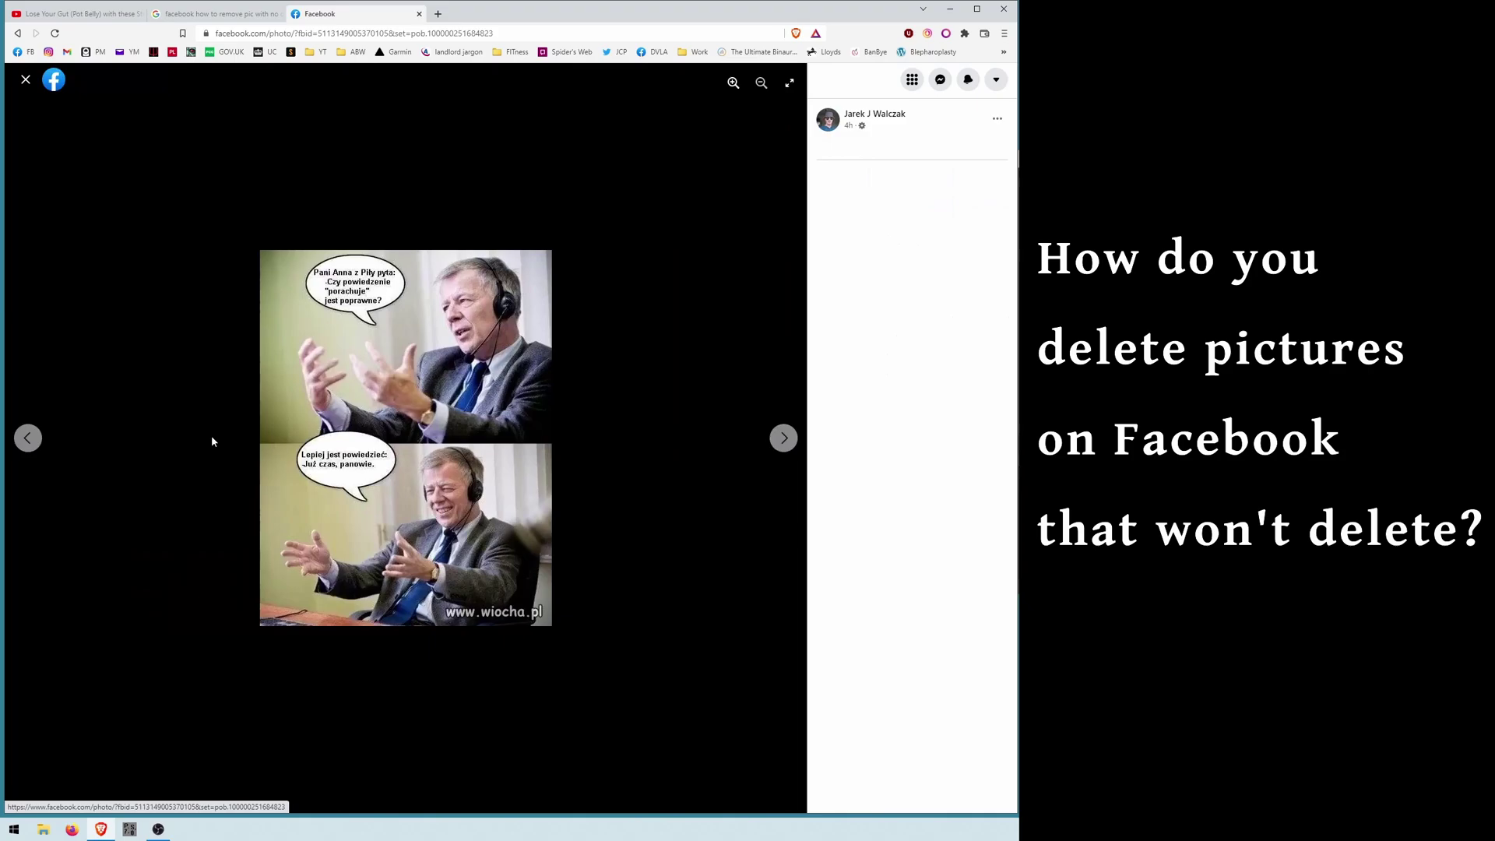
click(26, 80)
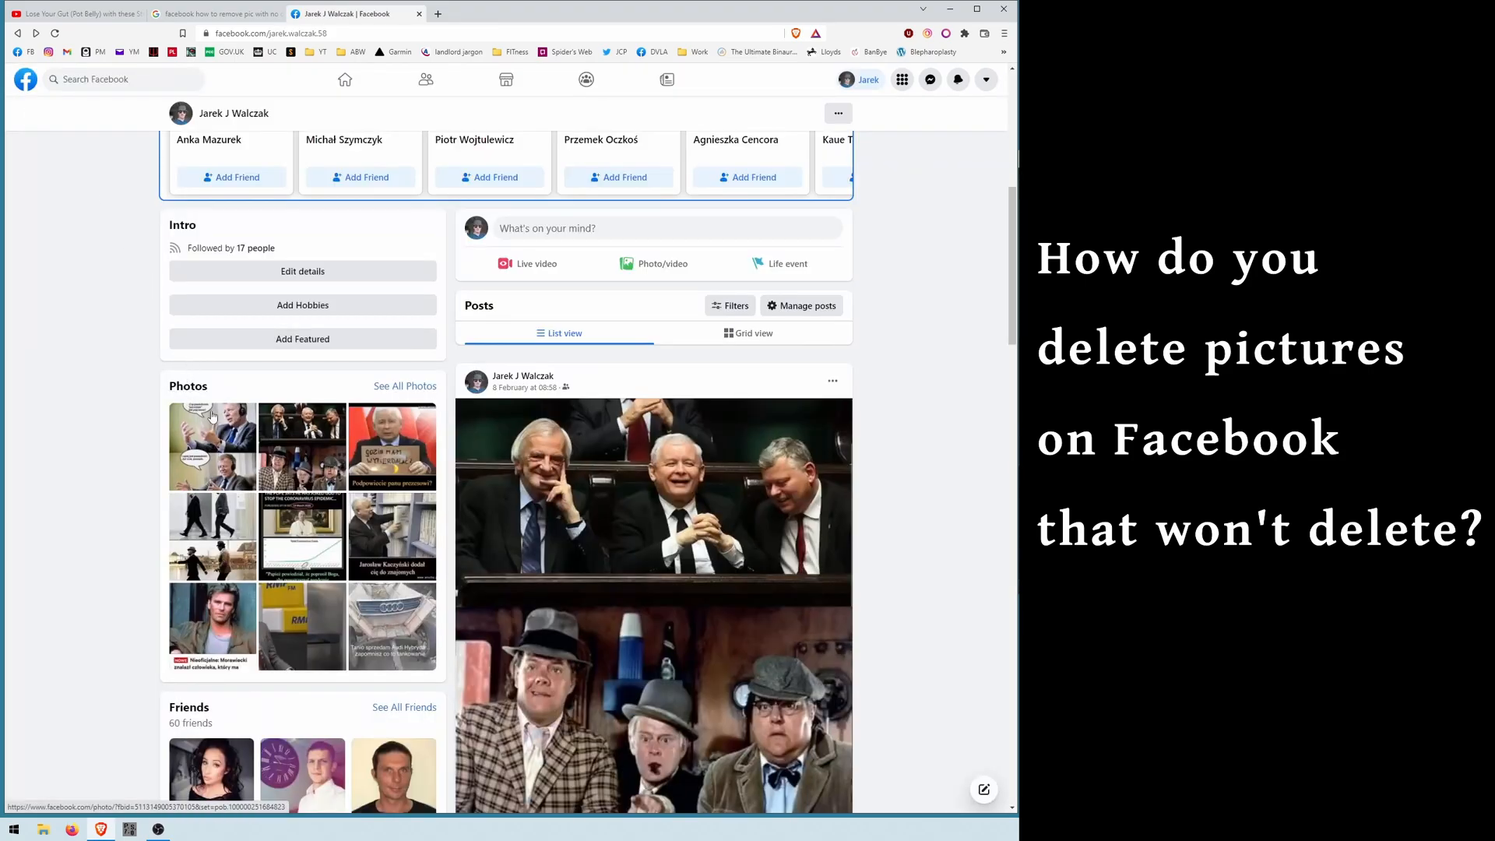
Show all profile photos, check the first photo's edit menu, and reveal the photos-section ··· options
click(405, 386)
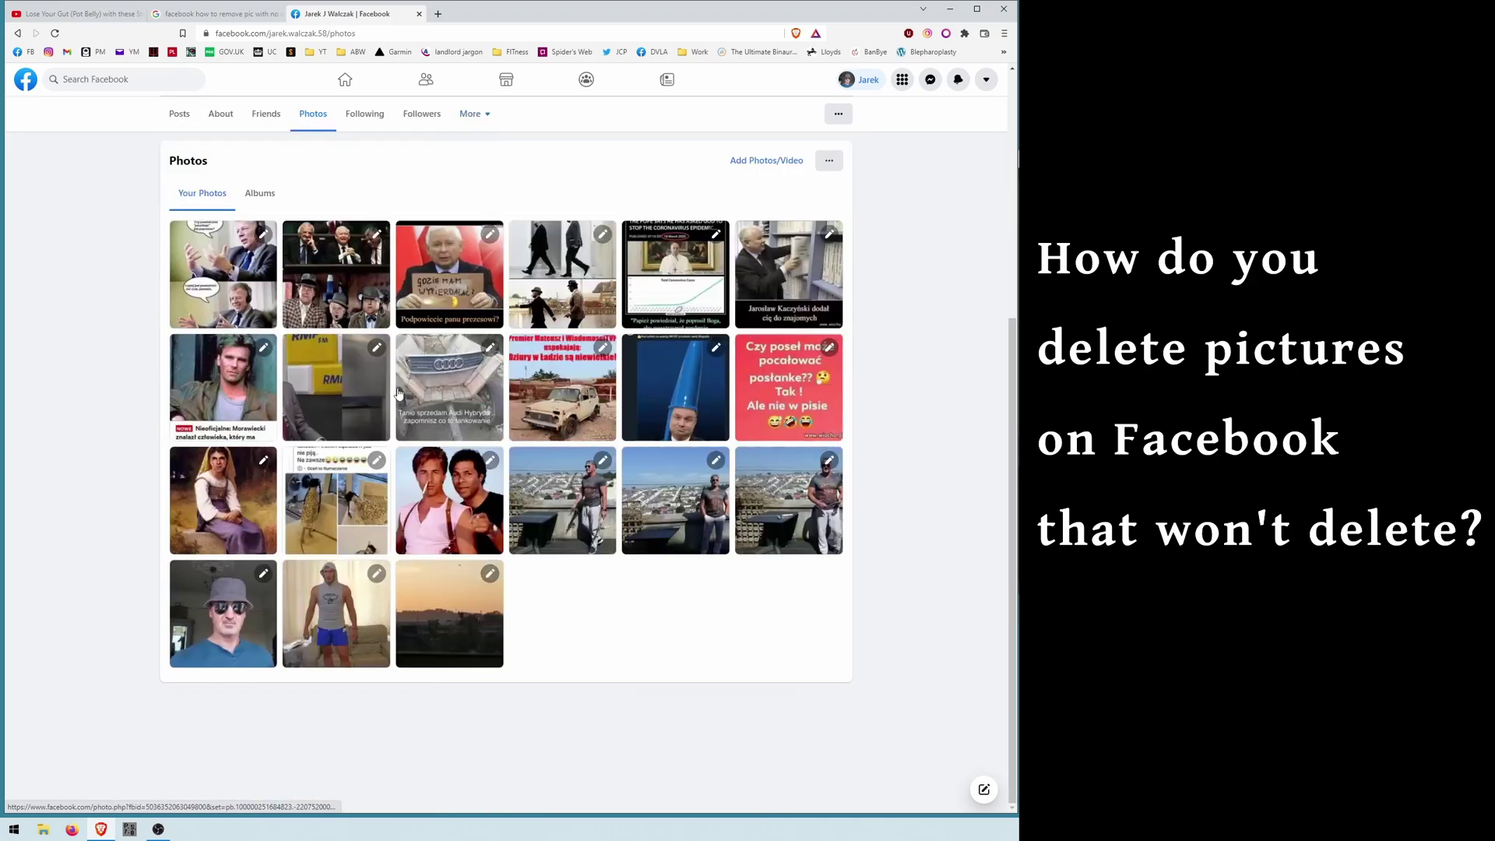
click(264, 236)
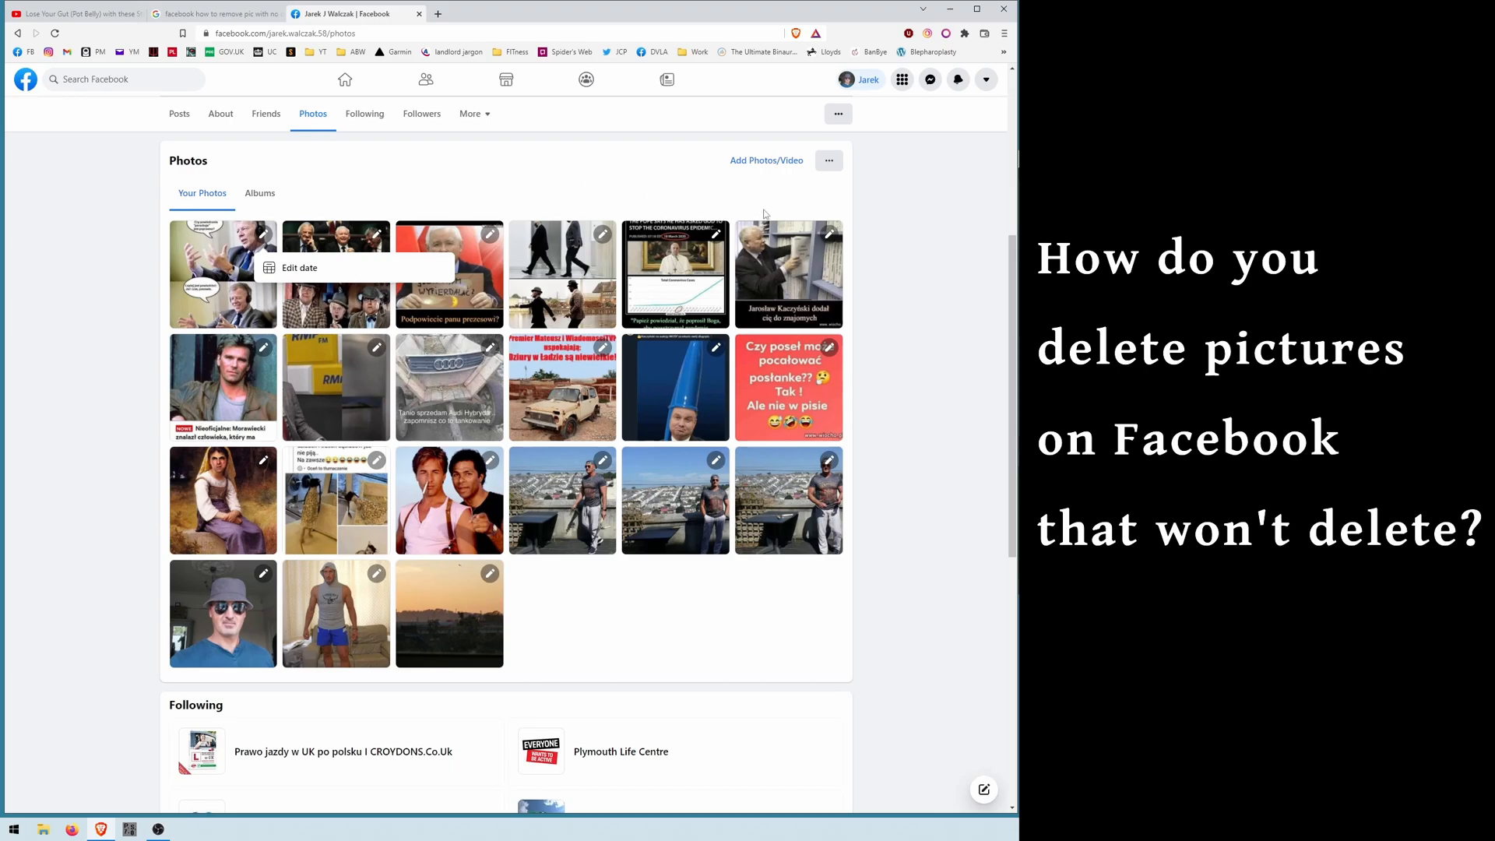
click(829, 160)
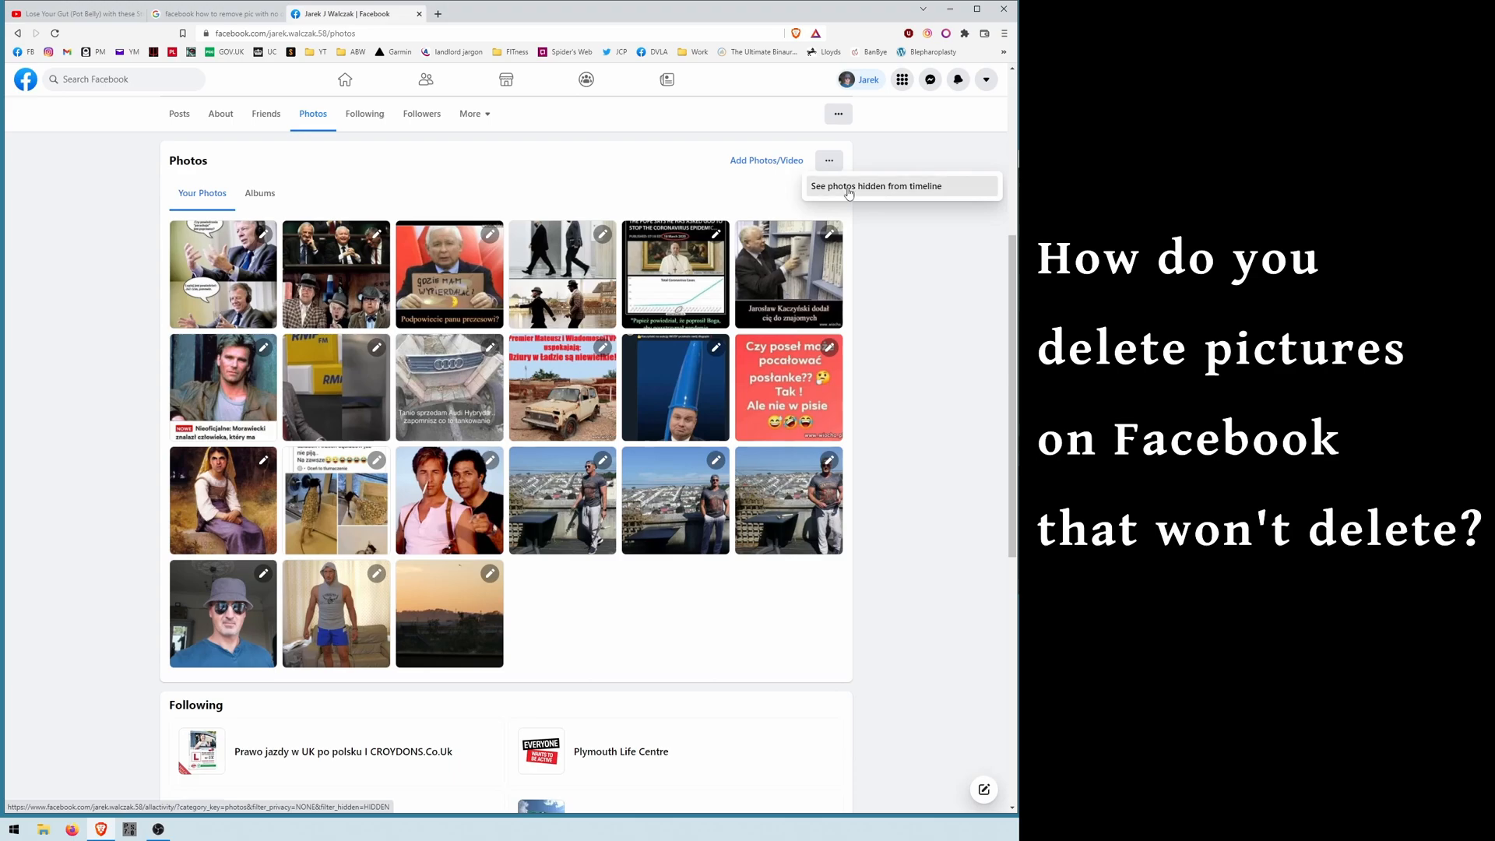
View photos hidden from timeline (empty), then reach the Recycle bin holding one photo from 11 February 2022
click(850, 189)
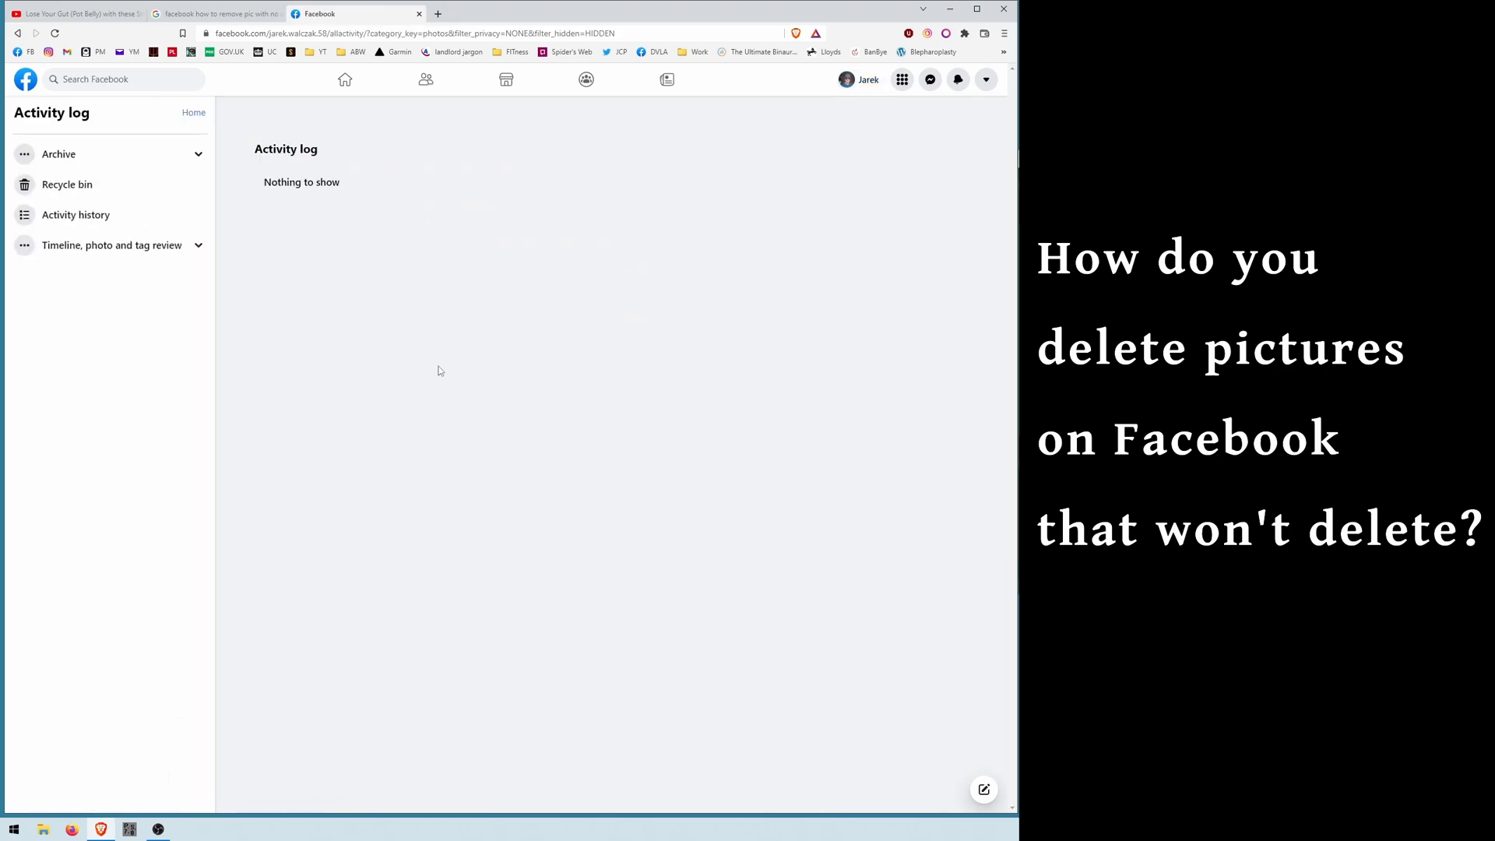
click(19, 33)
click(830, 292)
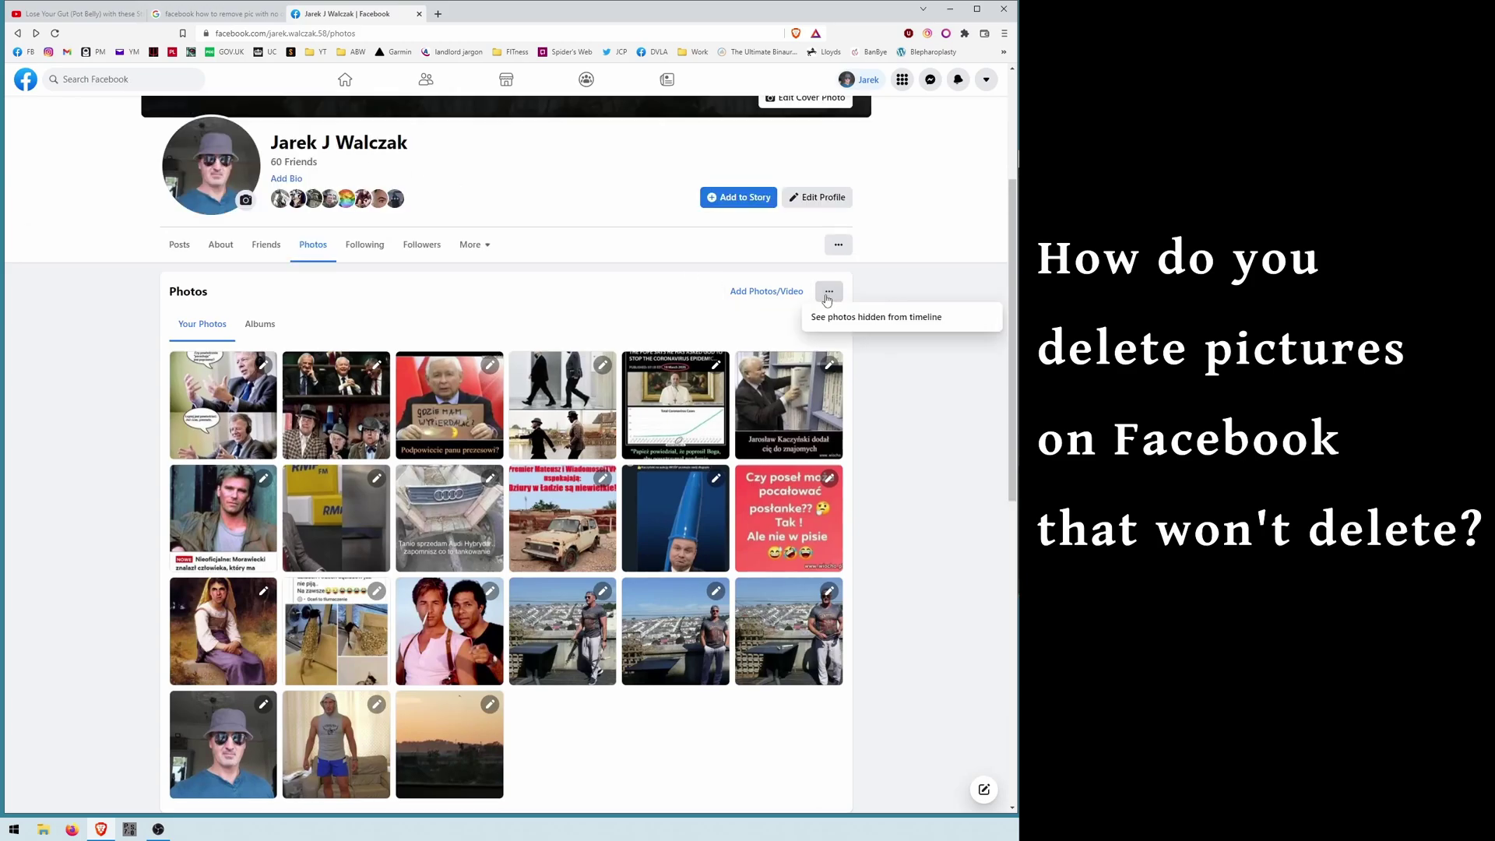
click(877, 326)
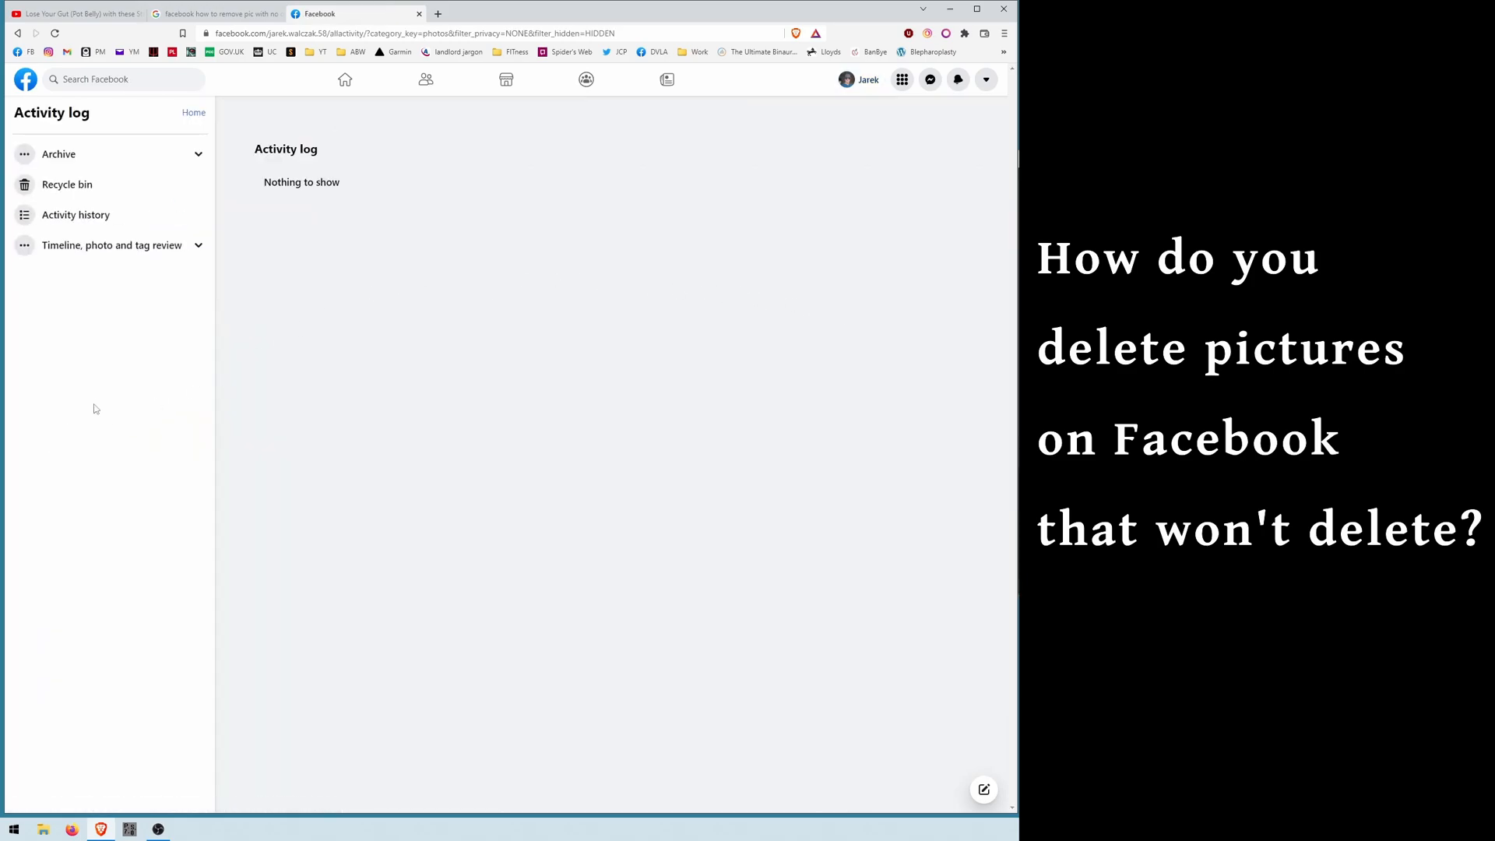
click(67, 186)
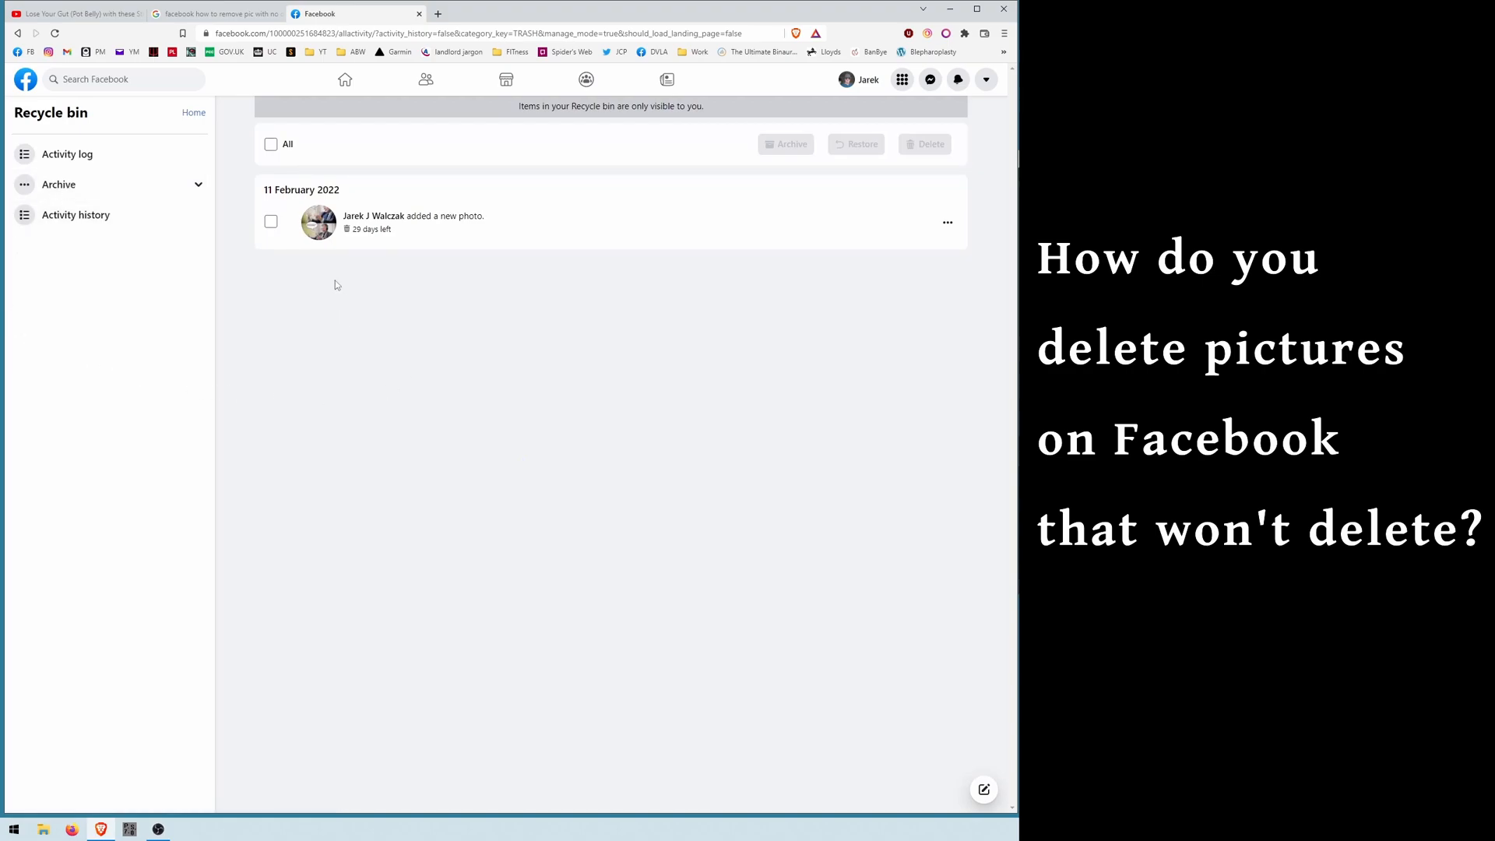
Select the remaining photo and permanently delete it, leaving the Recycle bin empty
click(271, 223)
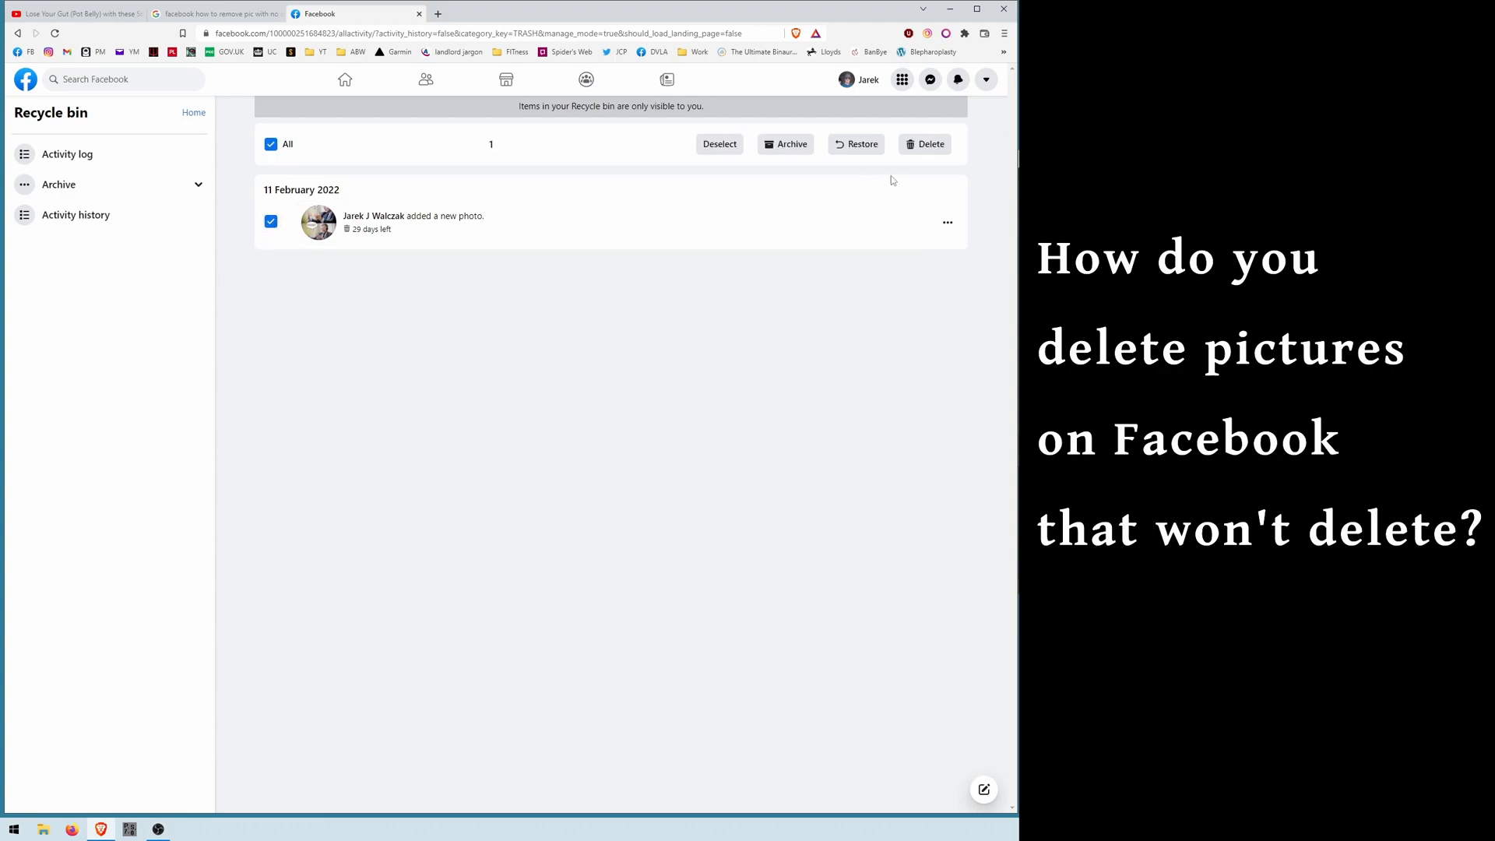
click(926, 144)
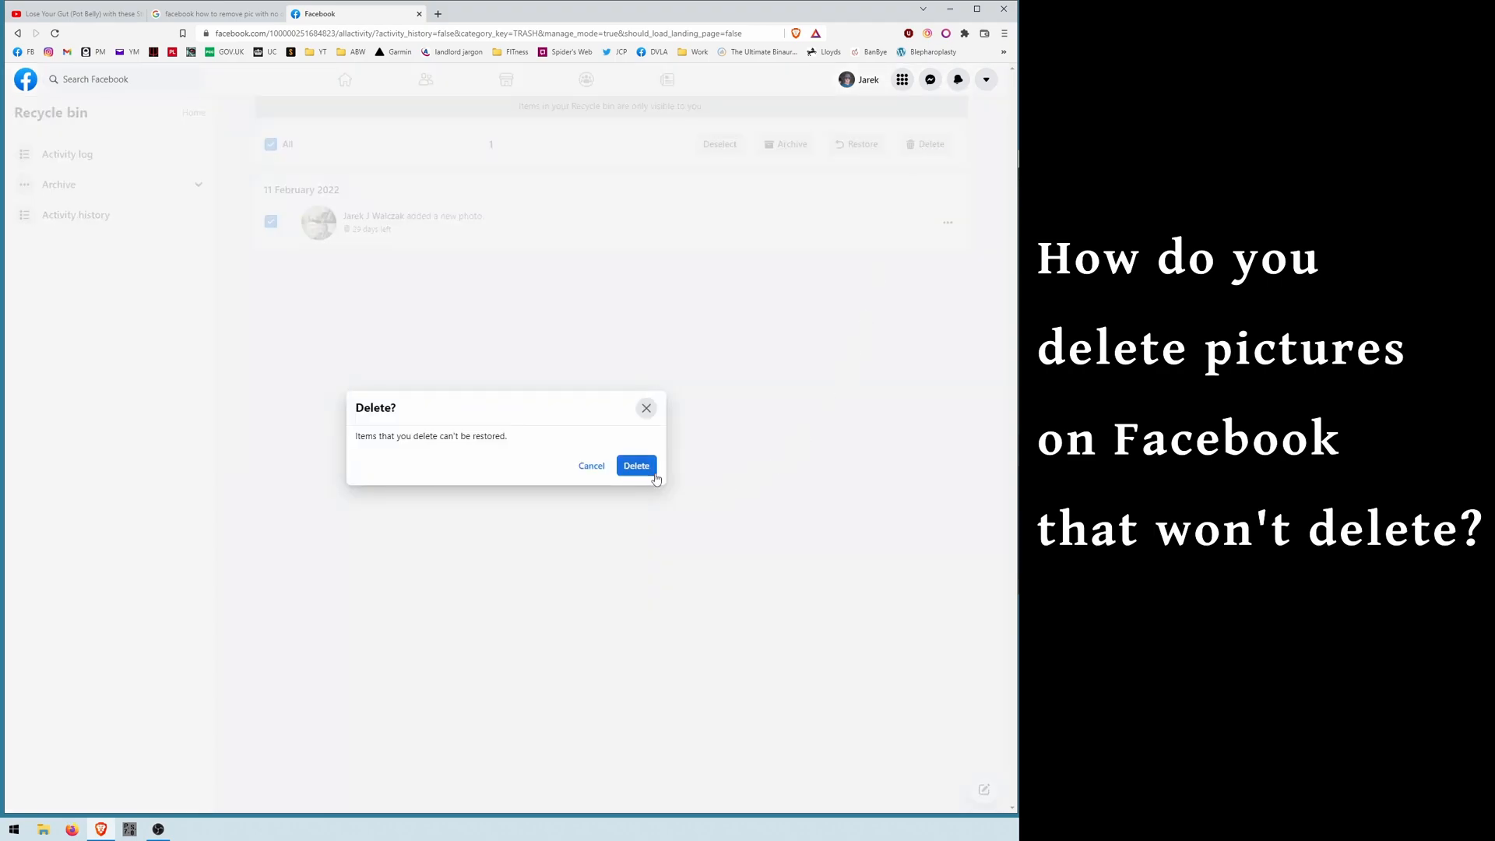
click(637, 465)
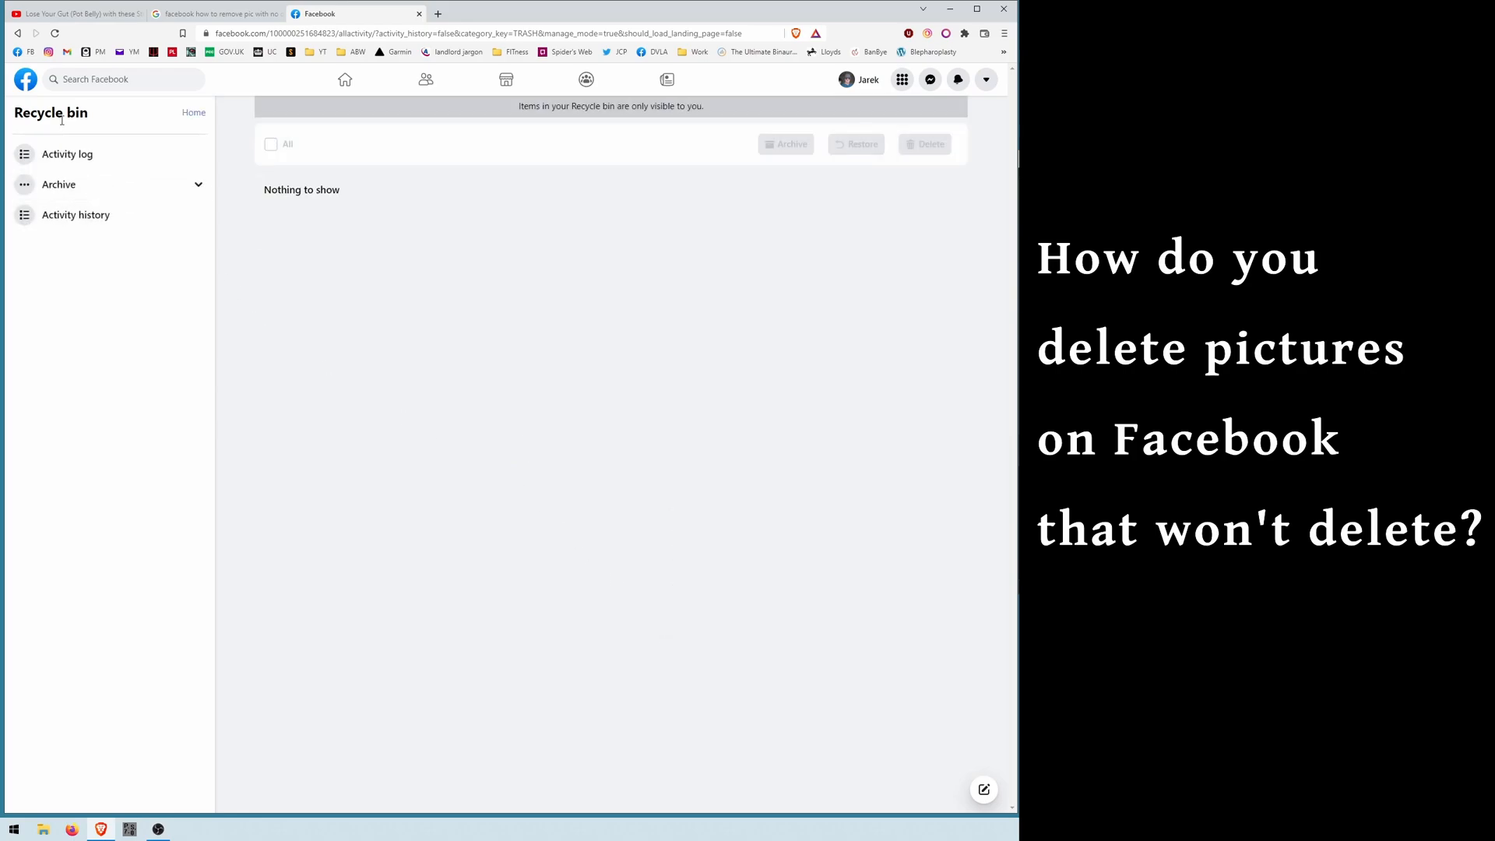
Navigate back from the activity log to the profile Photos grid and reload it
click(193, 112)
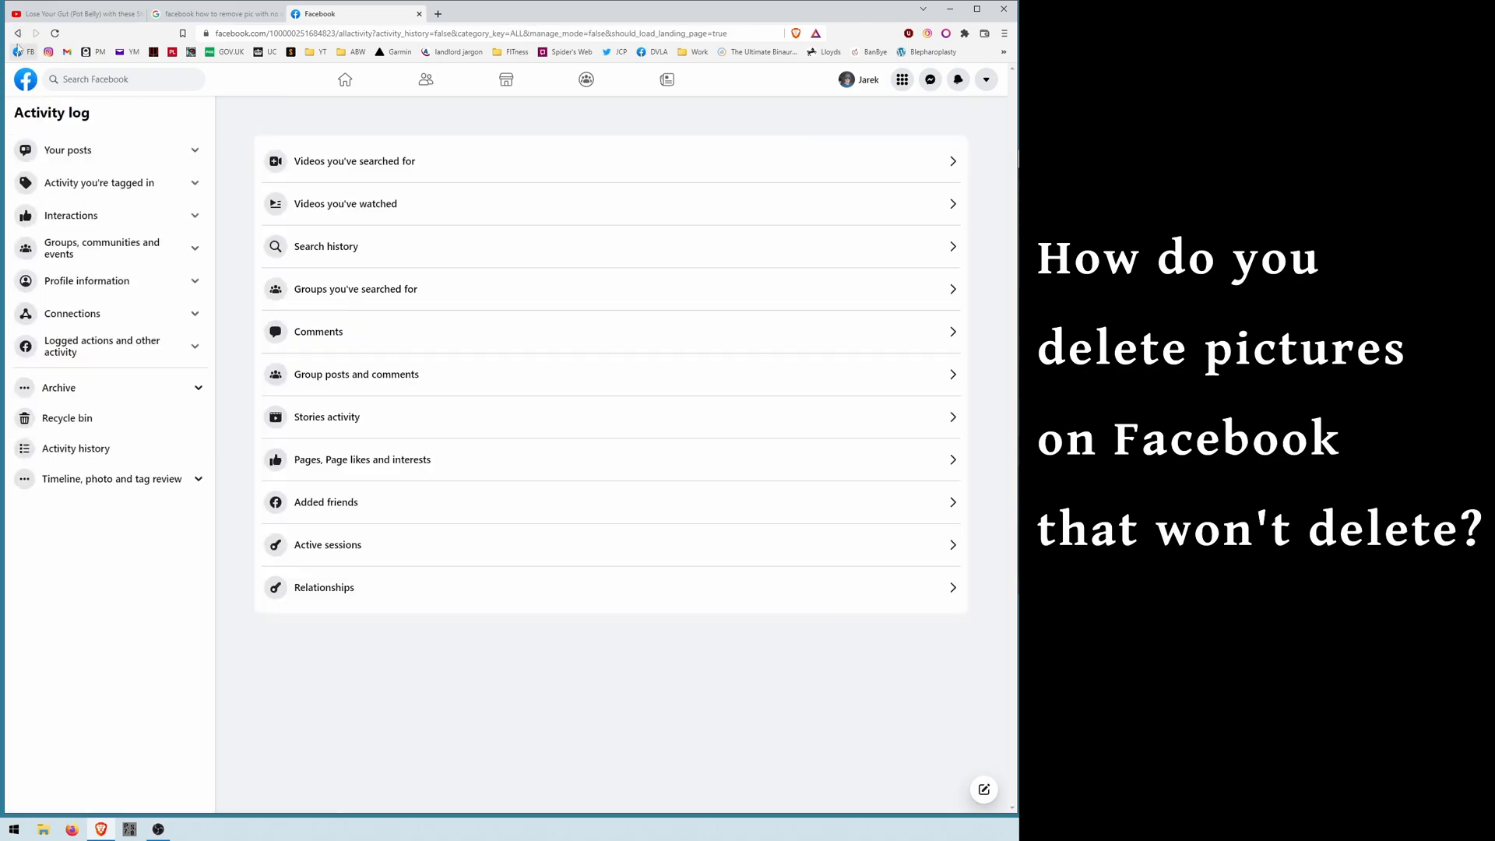
click(19, 33)
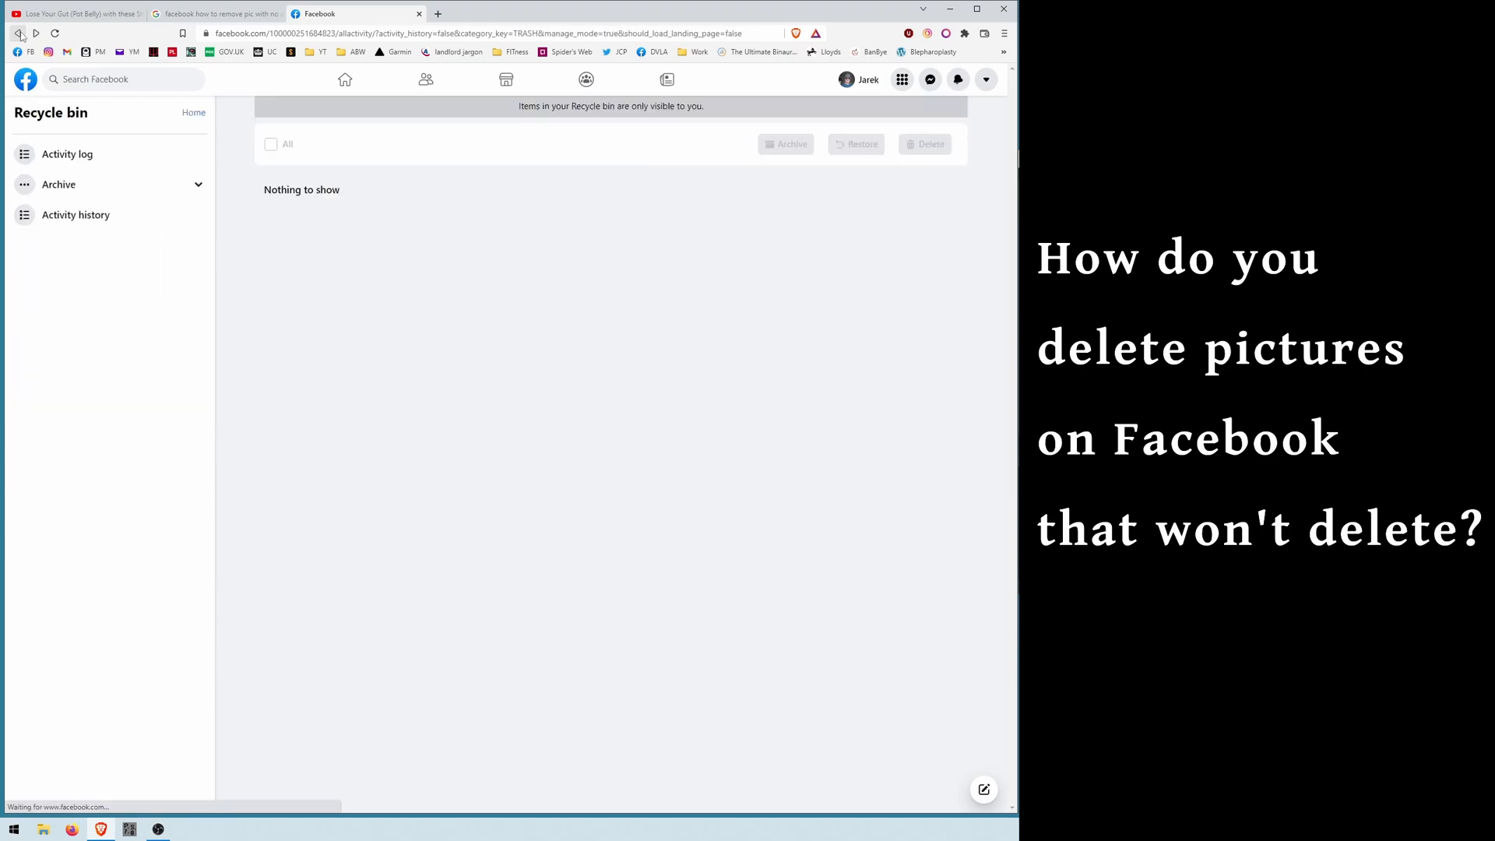
click(19, 33)
click(19, 34)
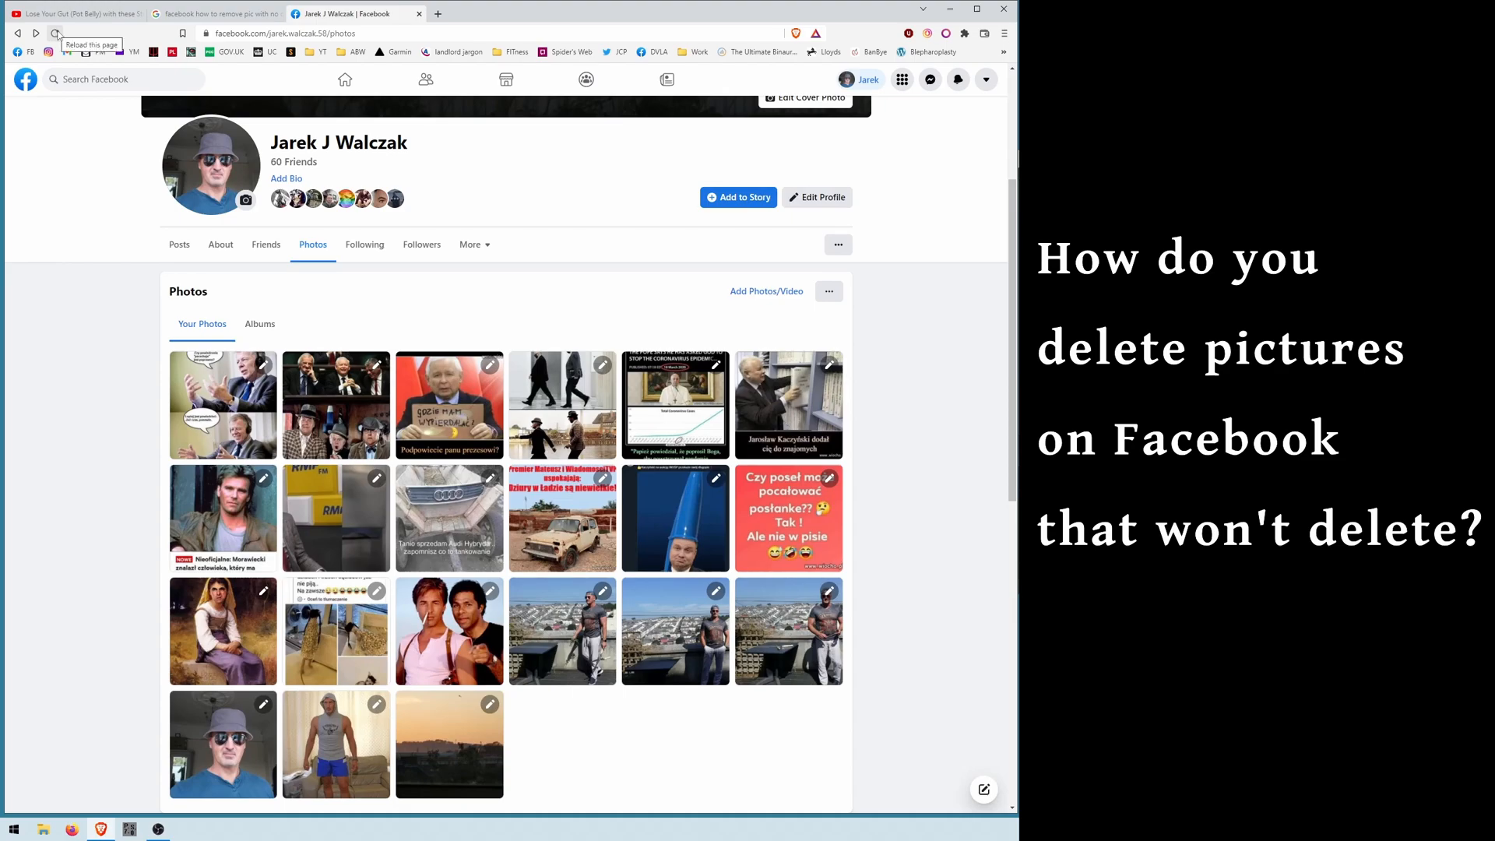
click(55, 34)
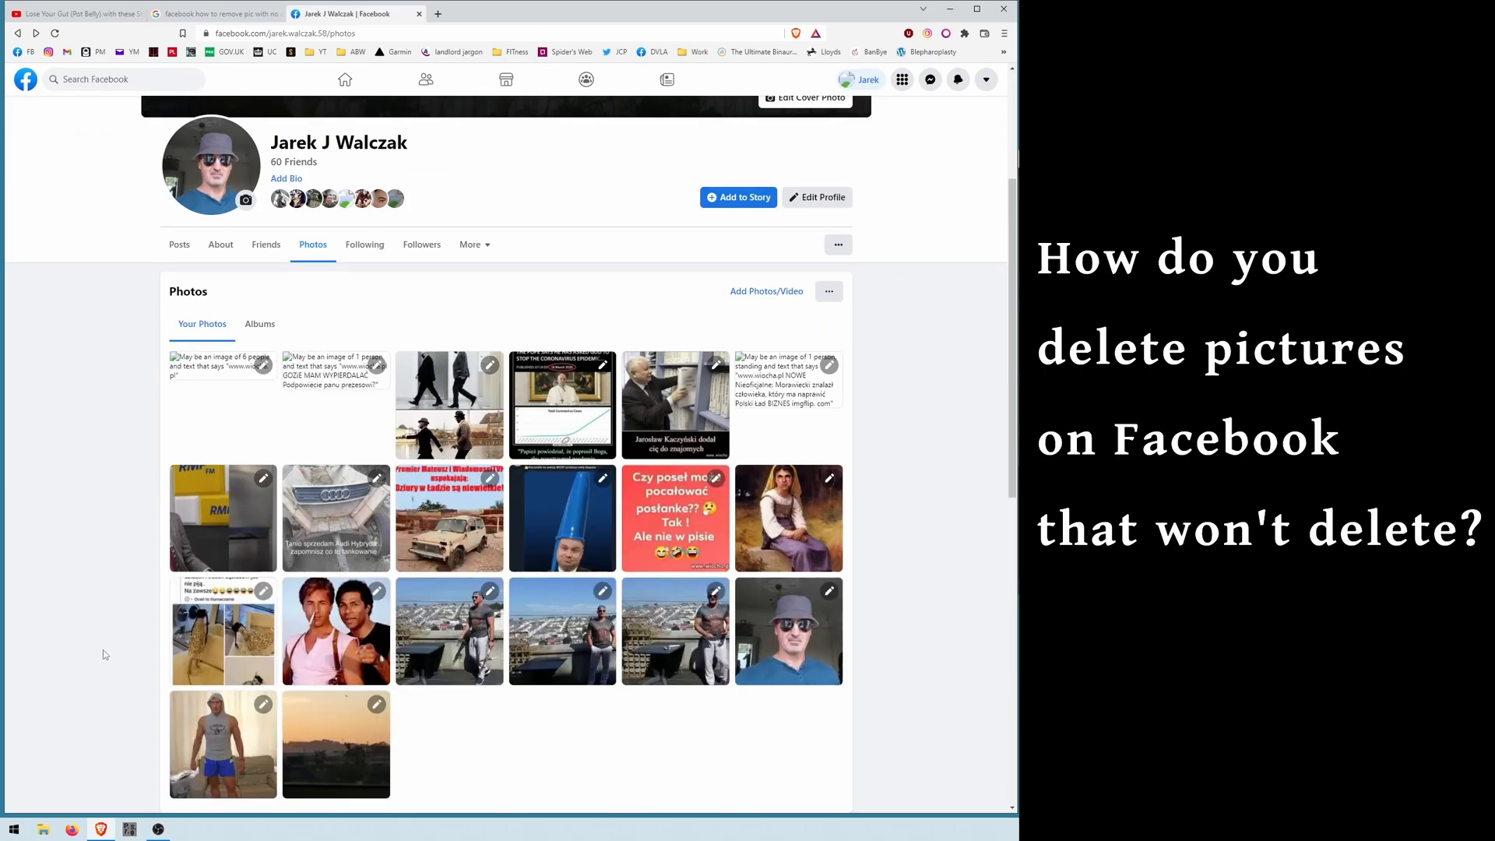
click(55, 32)
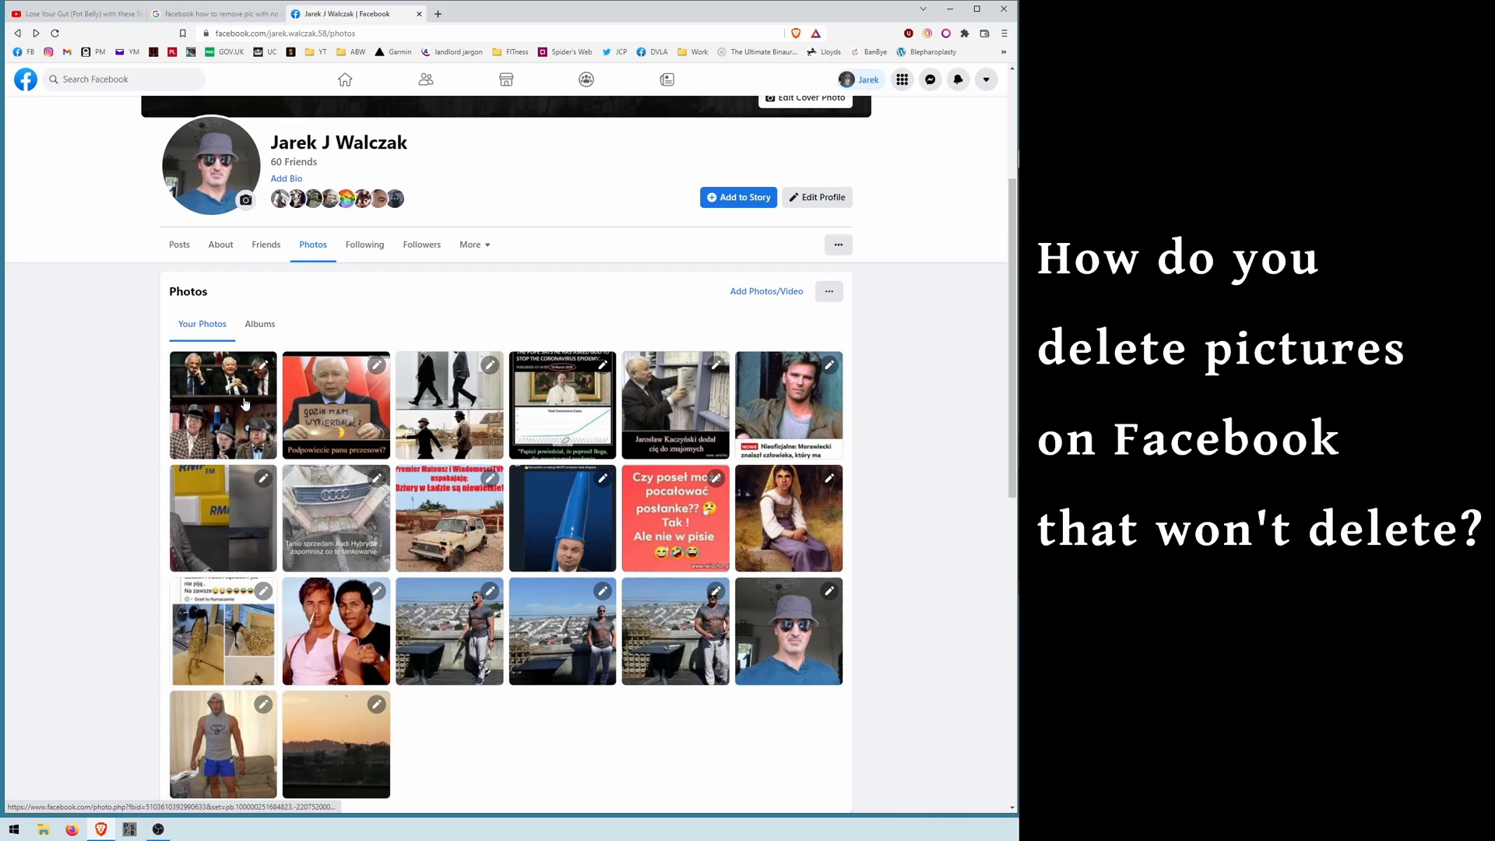
click(263, 370)
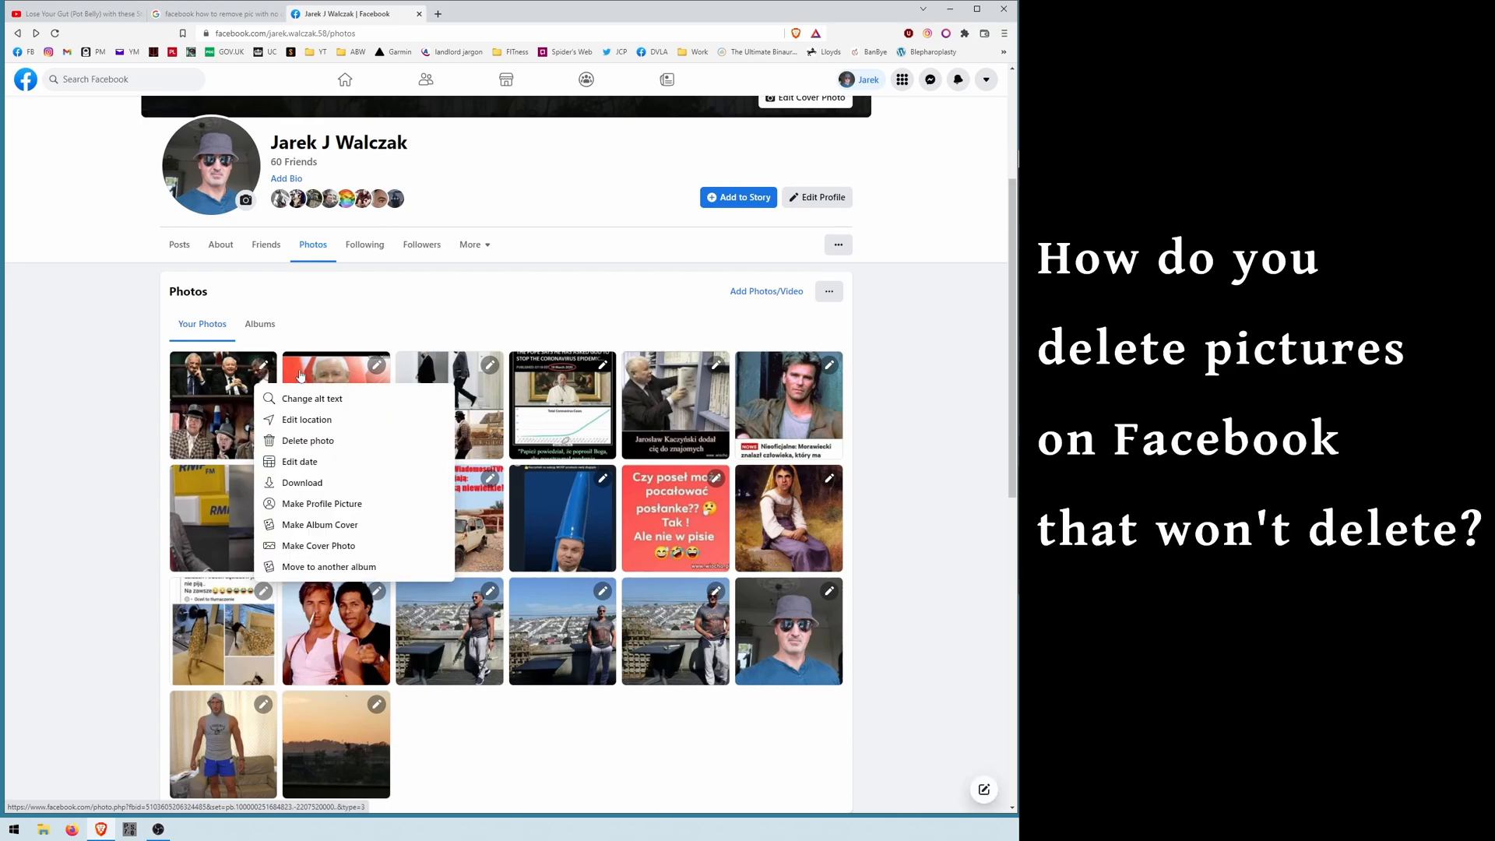
click(374, 370)
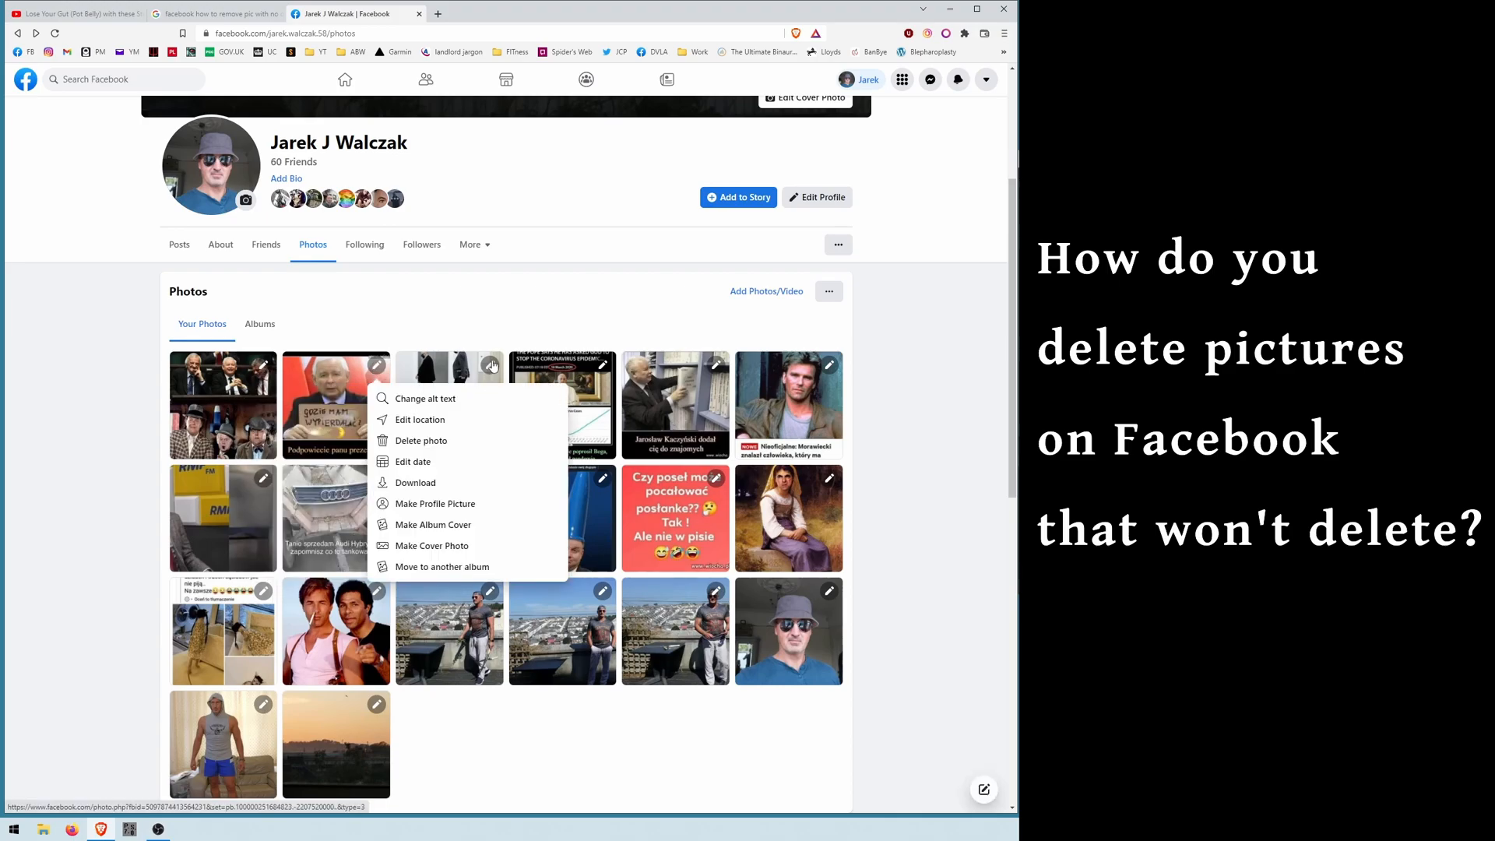
click(489, 366)
click(603, 367)
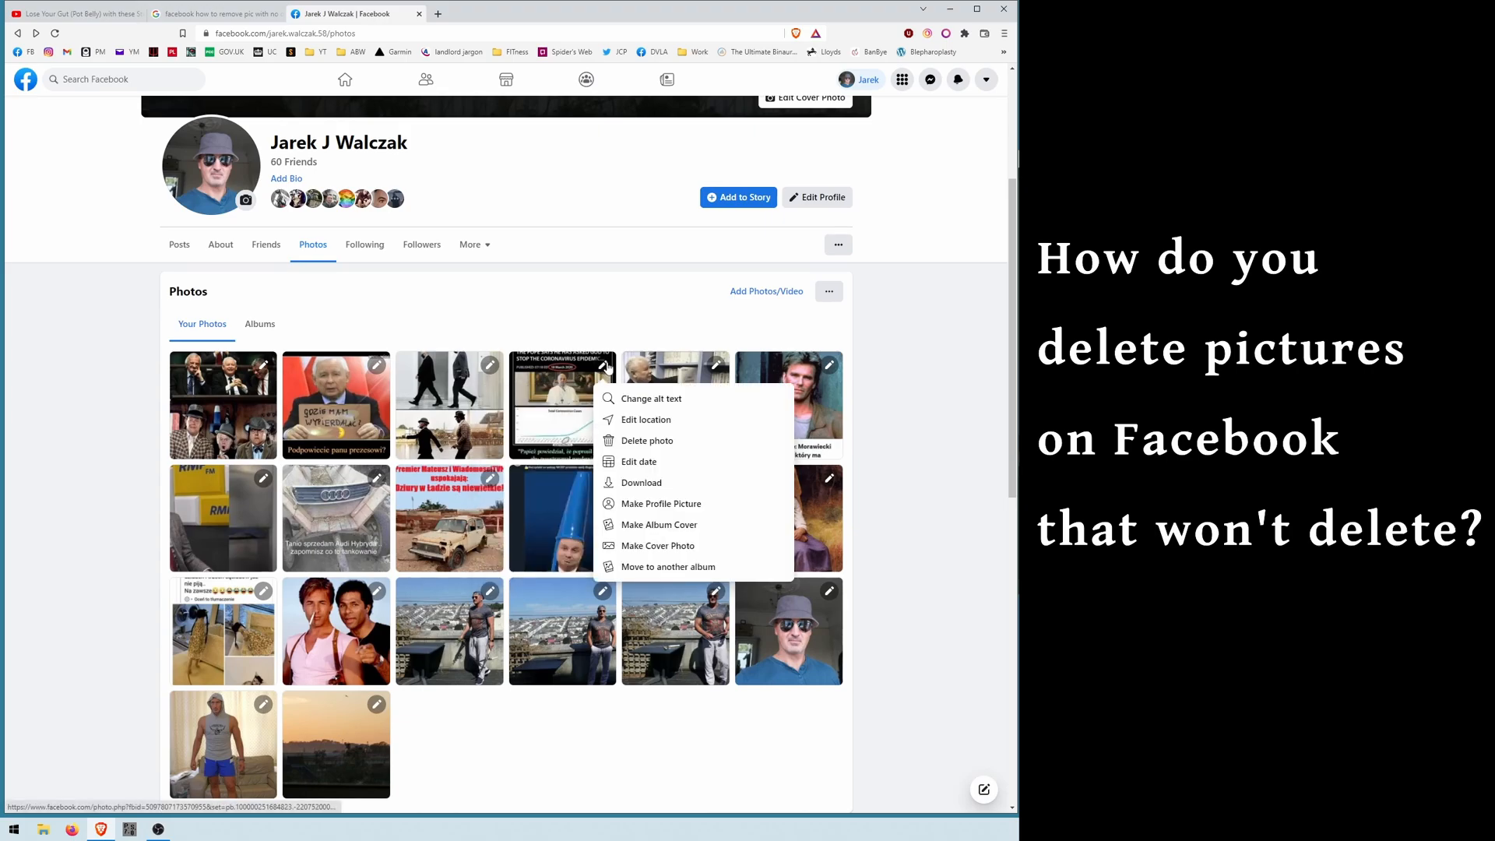
click(717, 370)
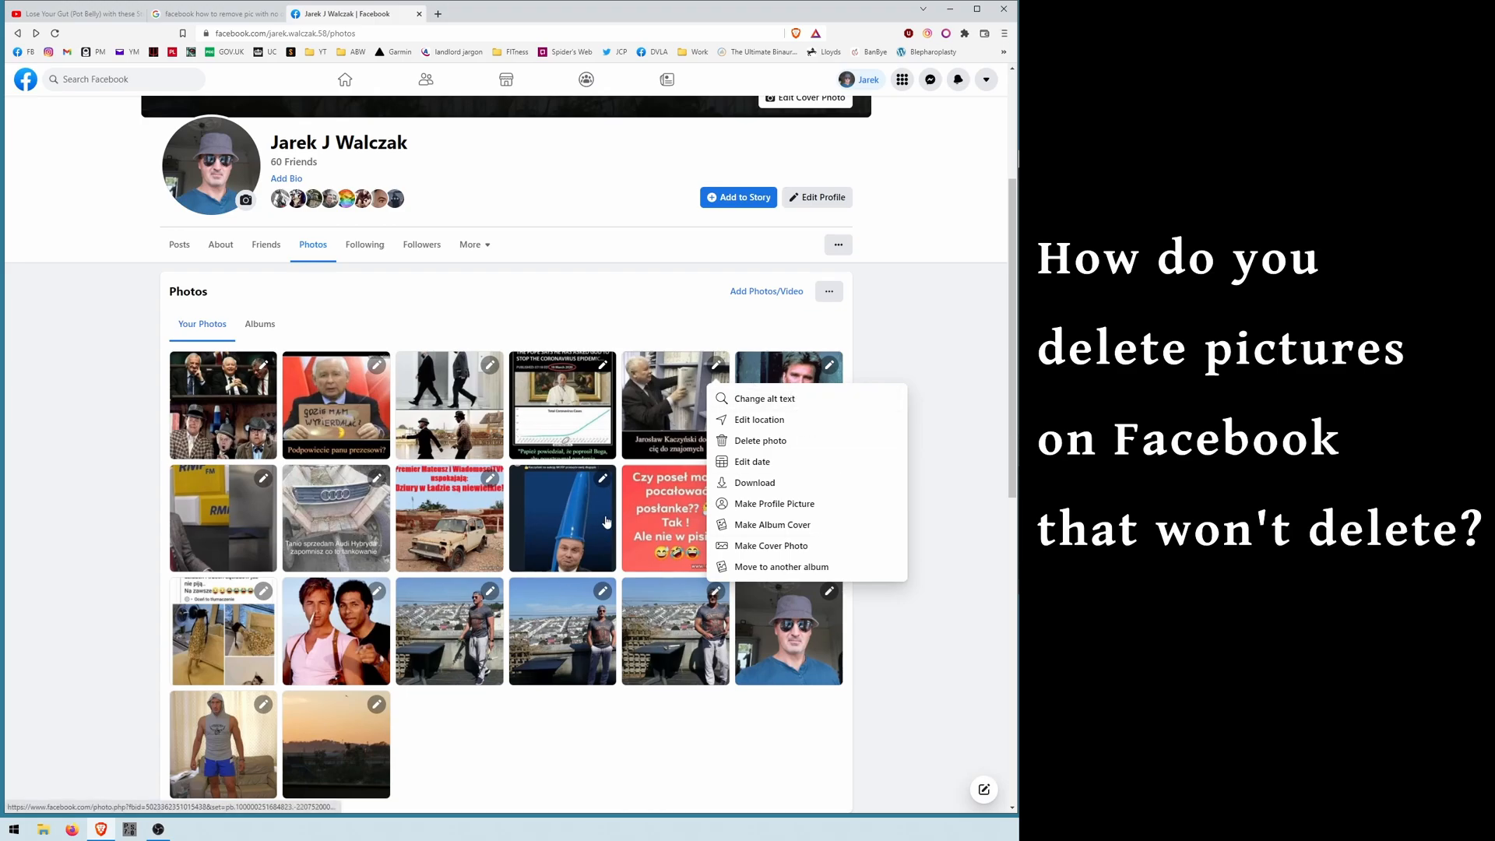
click(589, 738)
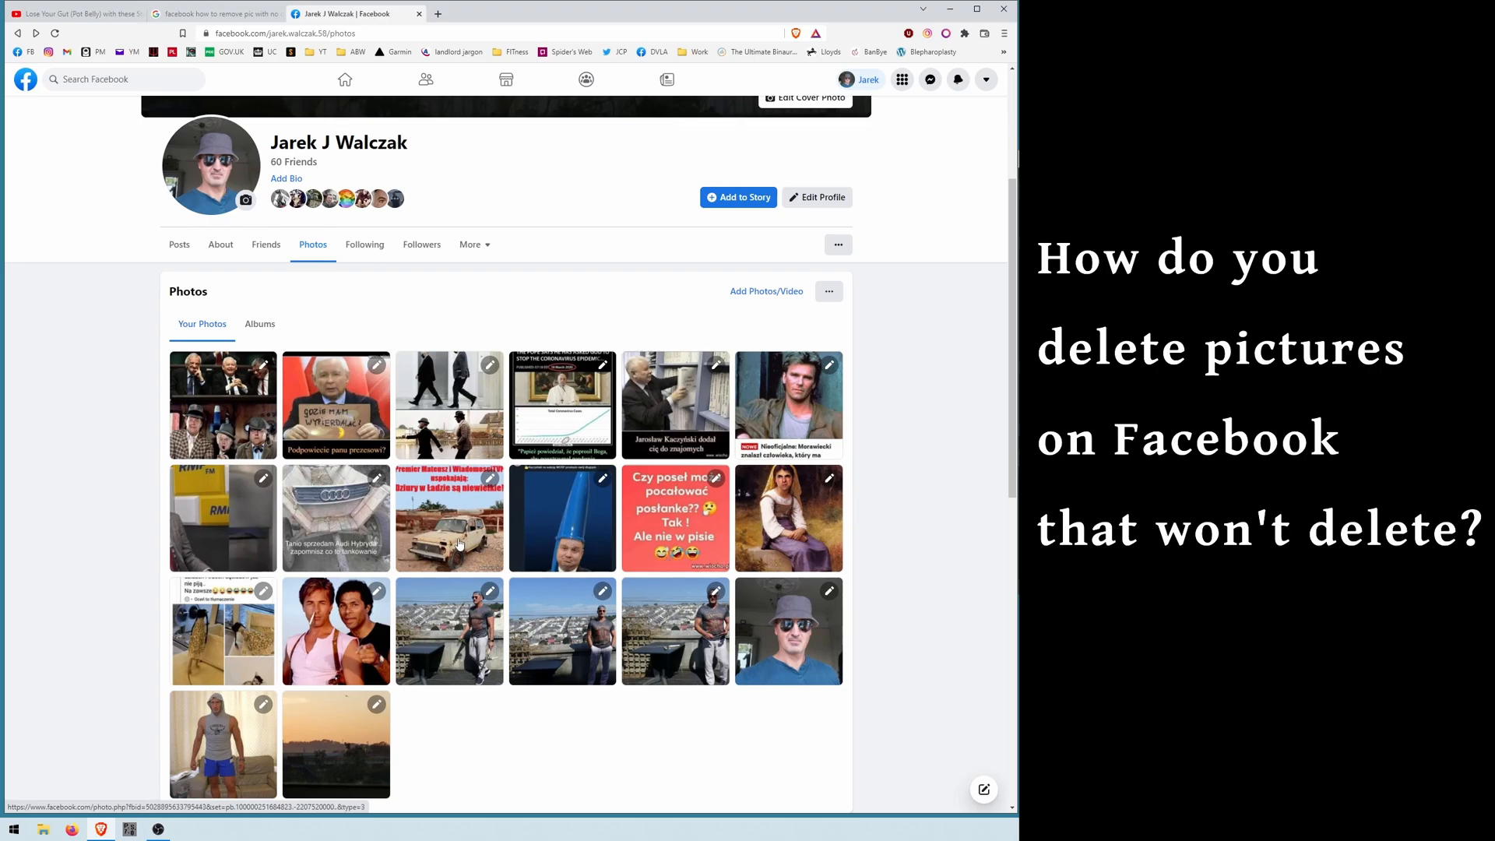
click(377, 481)
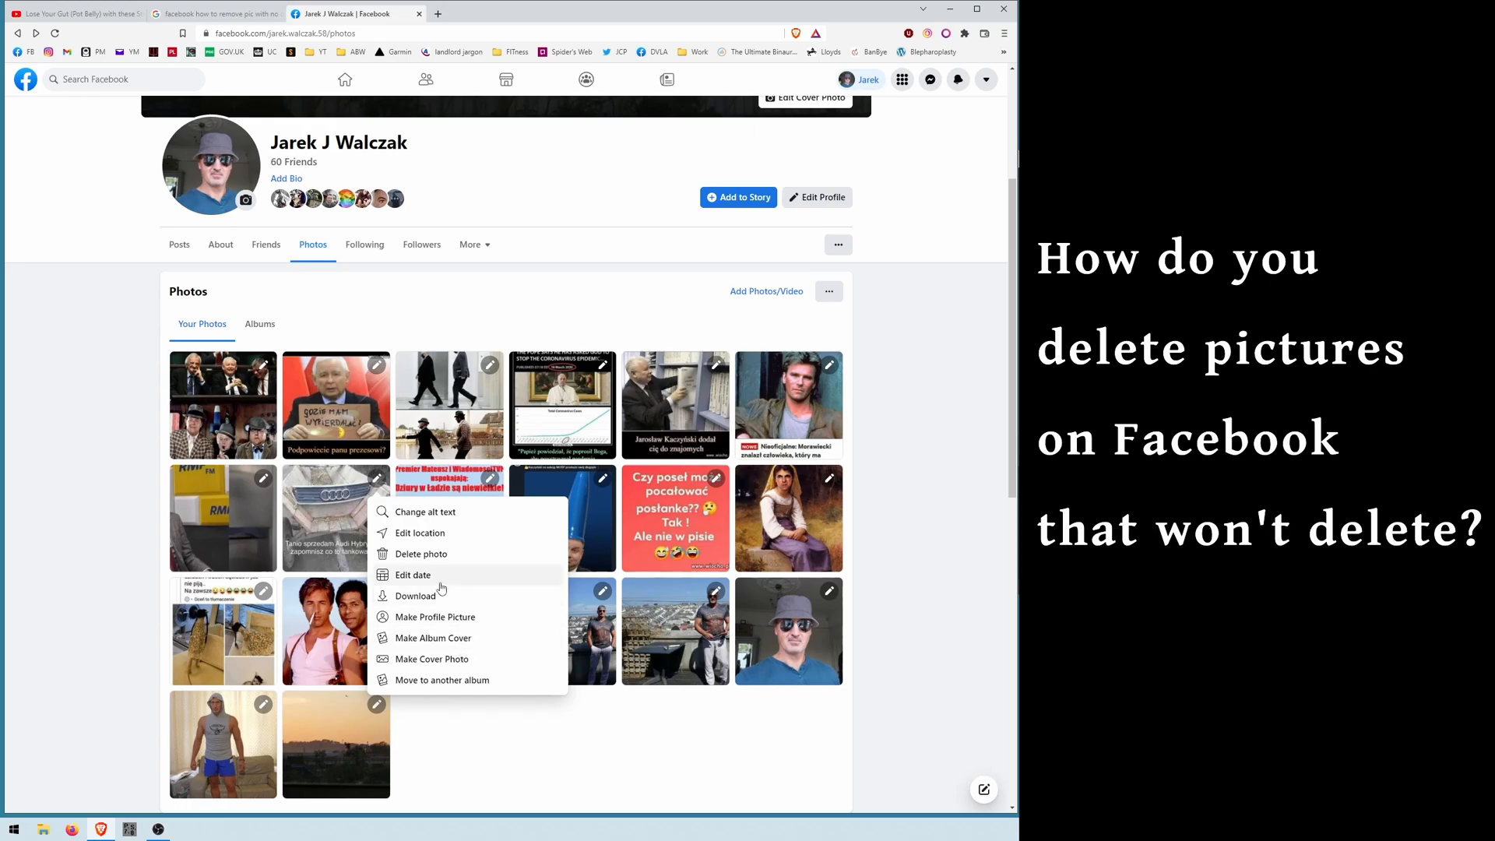
click(464, 334)
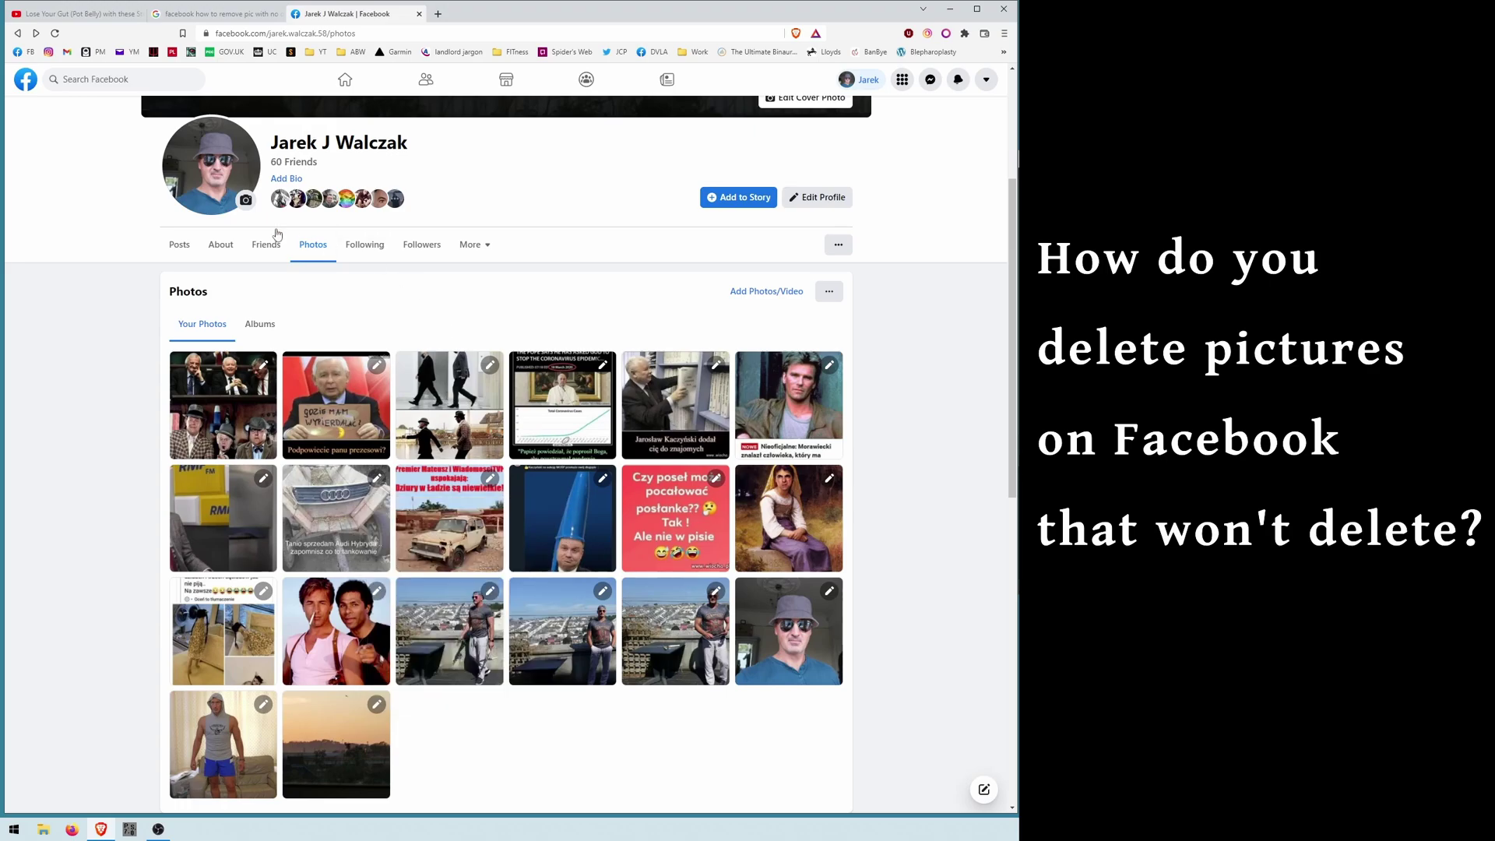
click(181, 245)
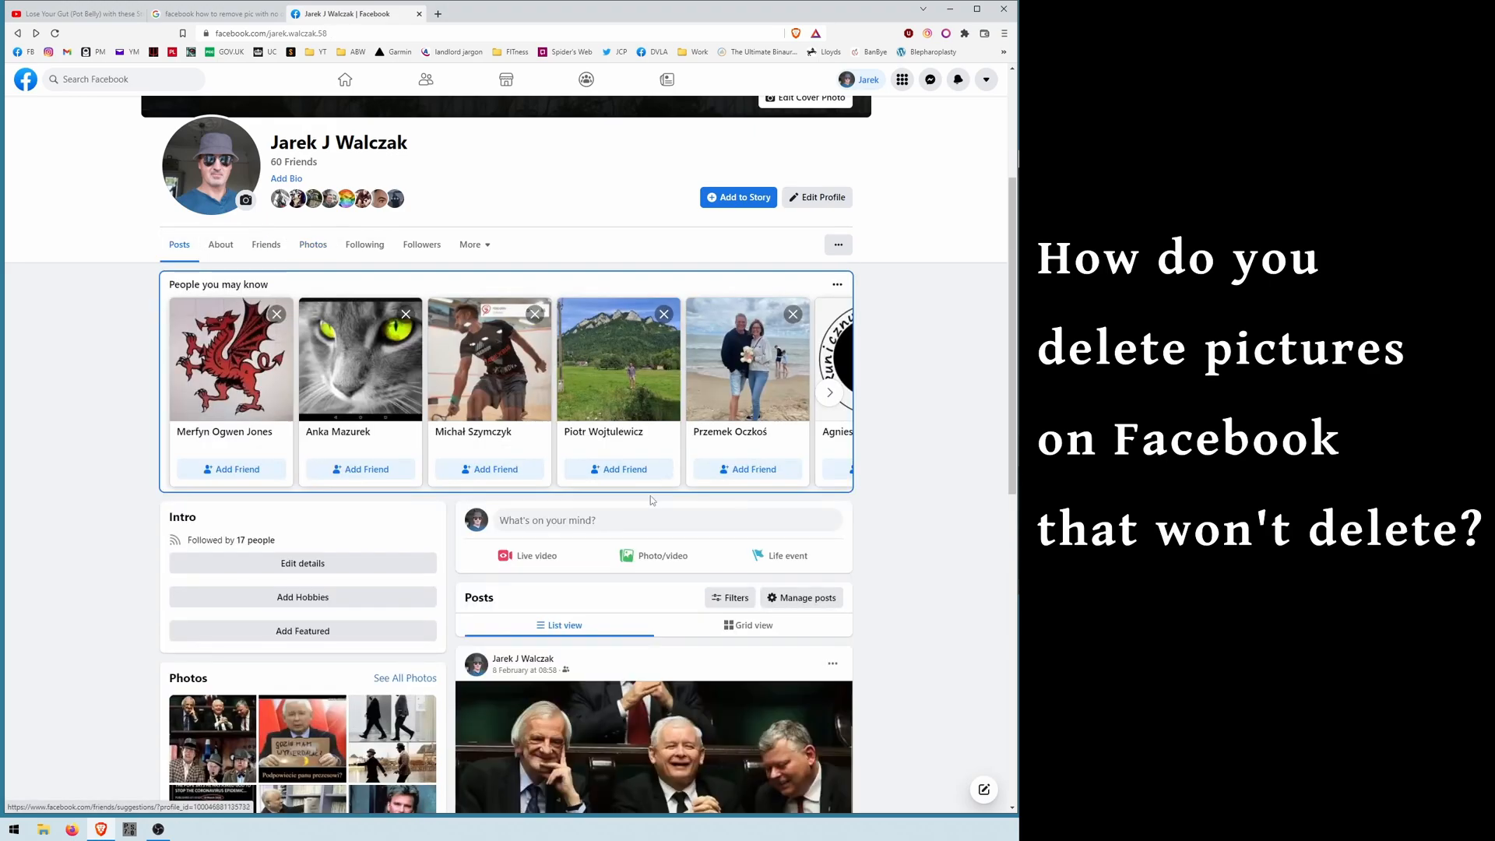
scroll(650, 496, down, 5)
scroll(651, 500, down, 5)
scroll(651, 501, down, 5)
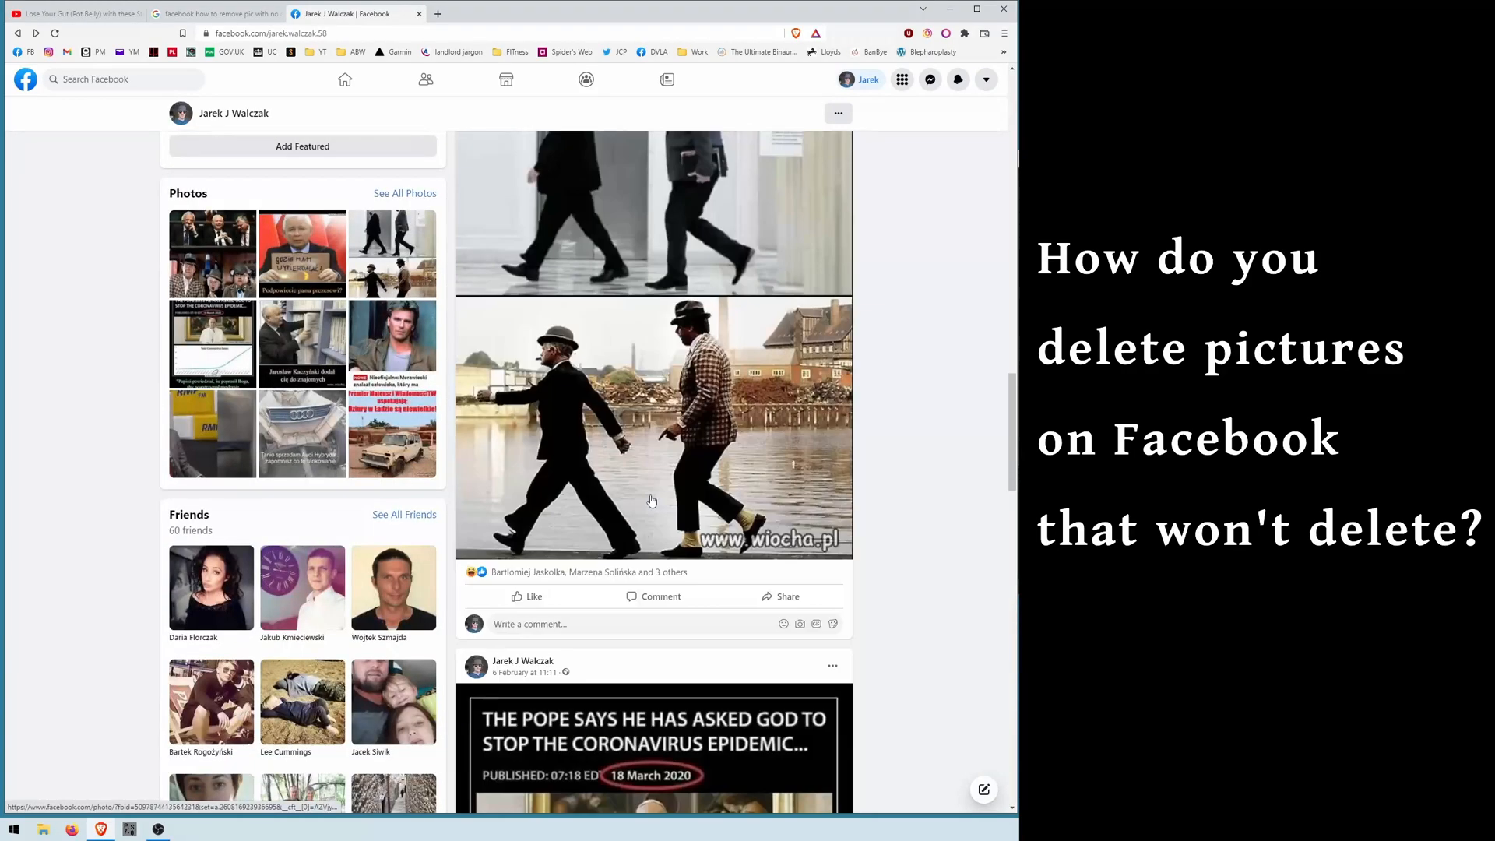
scroll(650, 499, down, 5)
scroll(650, 501, down, 3)
scroll(651, 501, down, 5)
scroll(650, 500, down, 5)
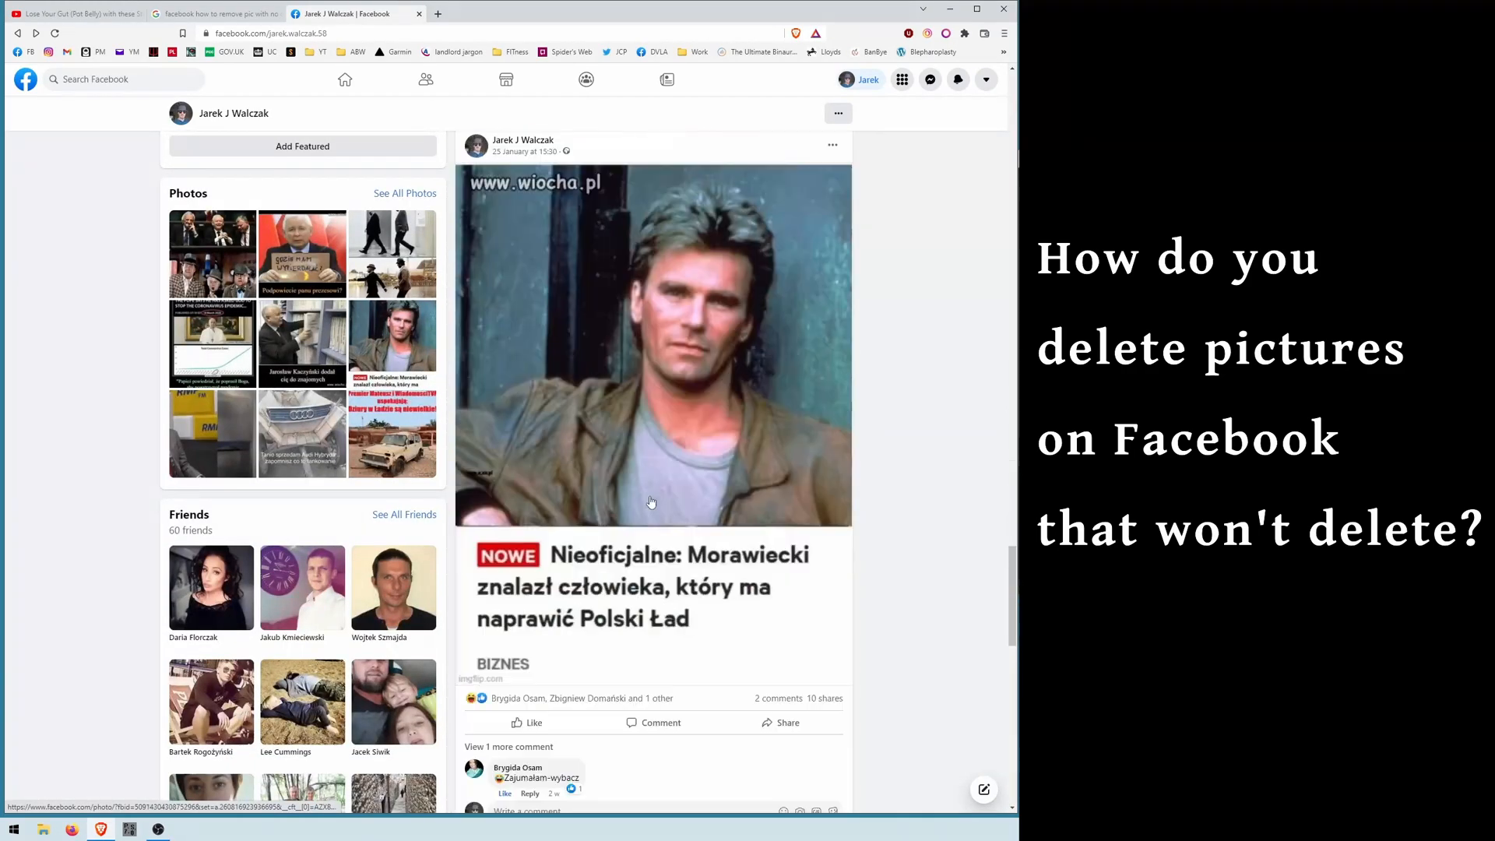
scroll(651, 500, down, 4)
scroll(643, 507, down, 4)
scroll(642, 508, down, 1)
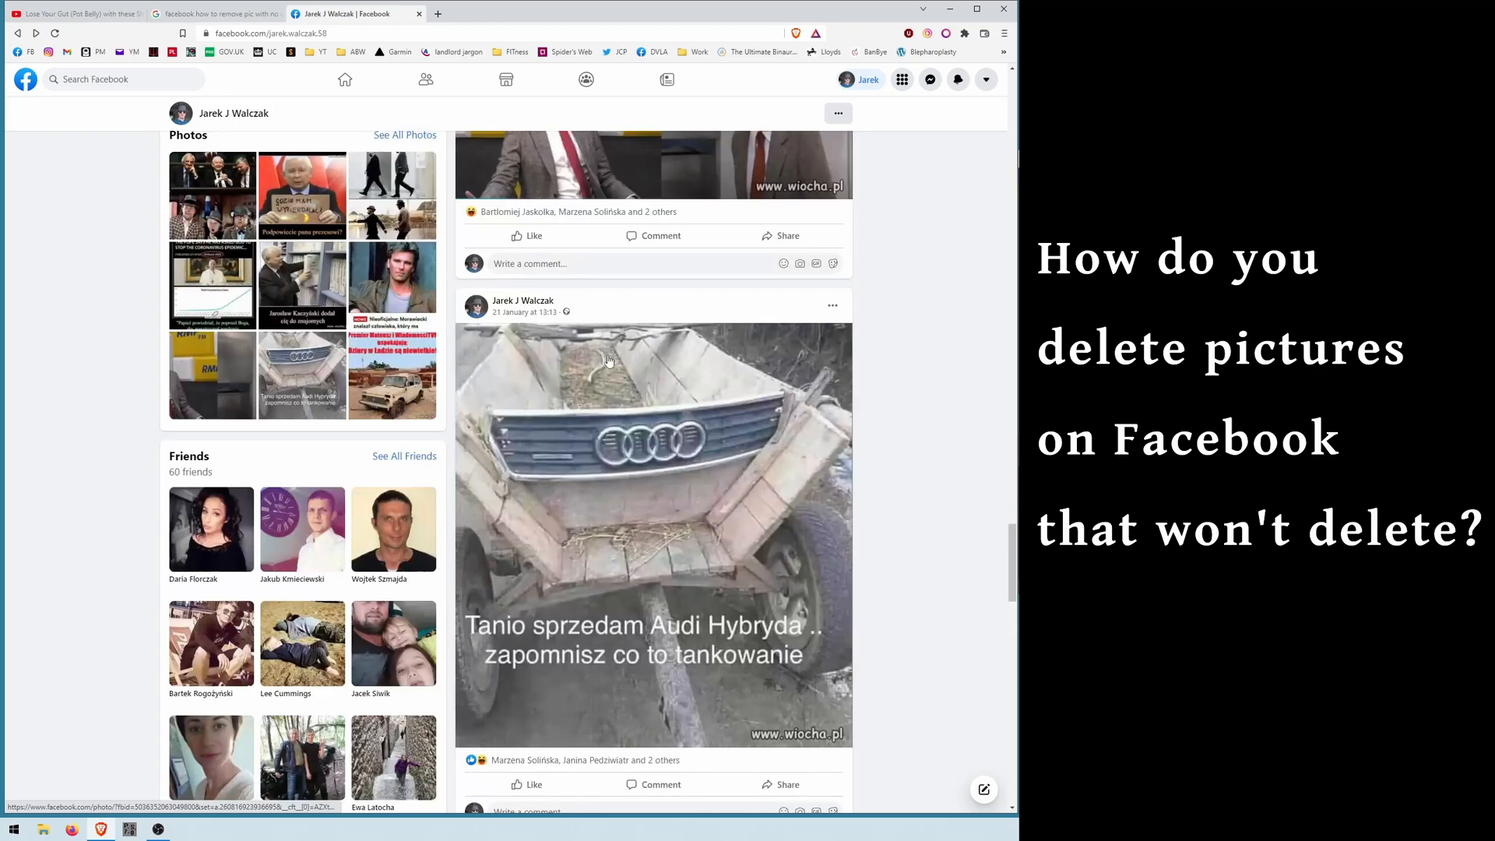
click(302, 374)
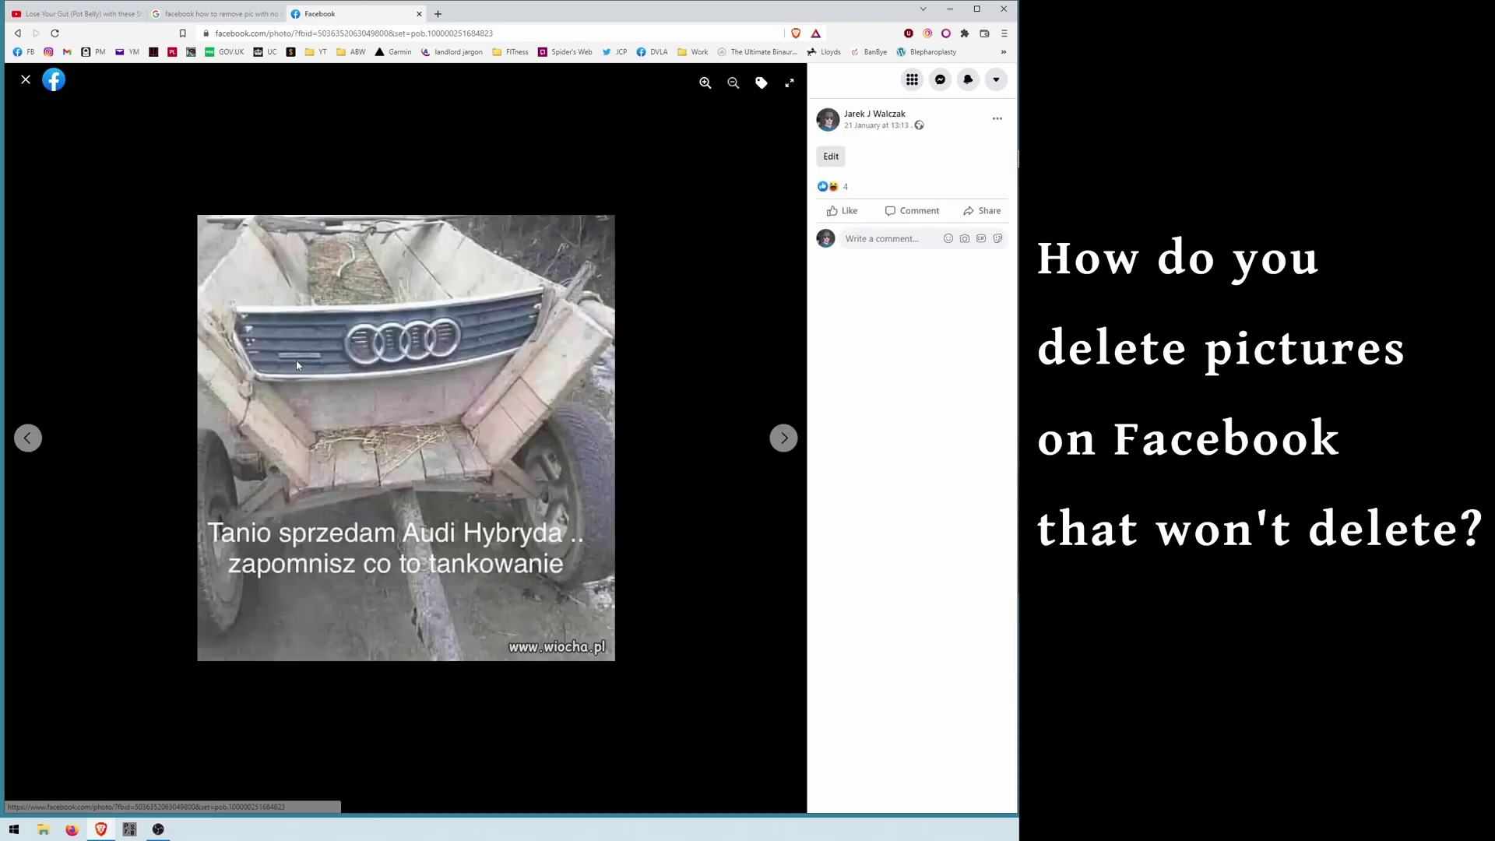
click(26, 80)
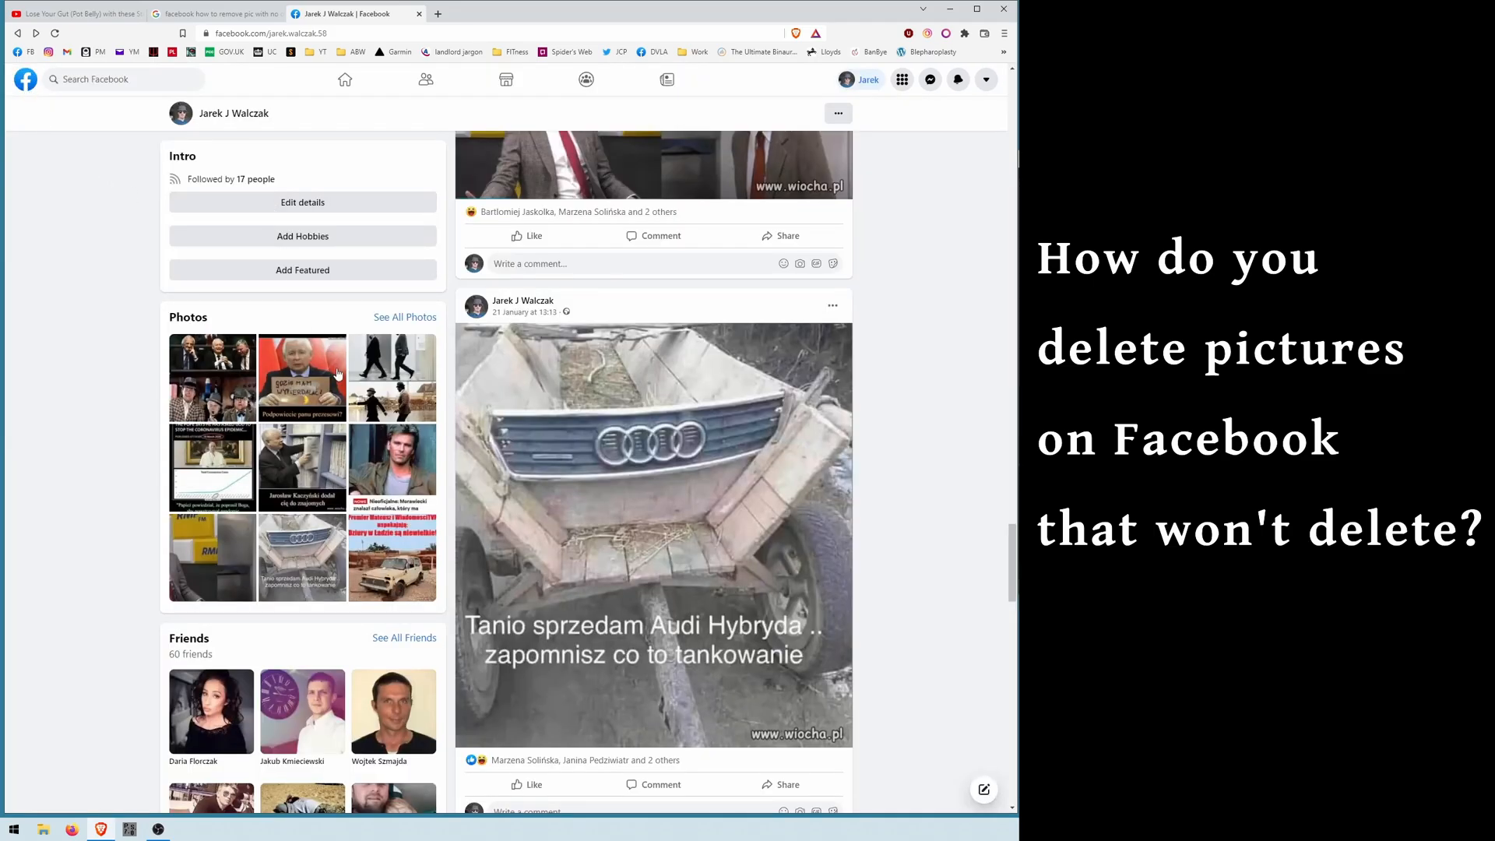
scroll(338, 374, up, 3)
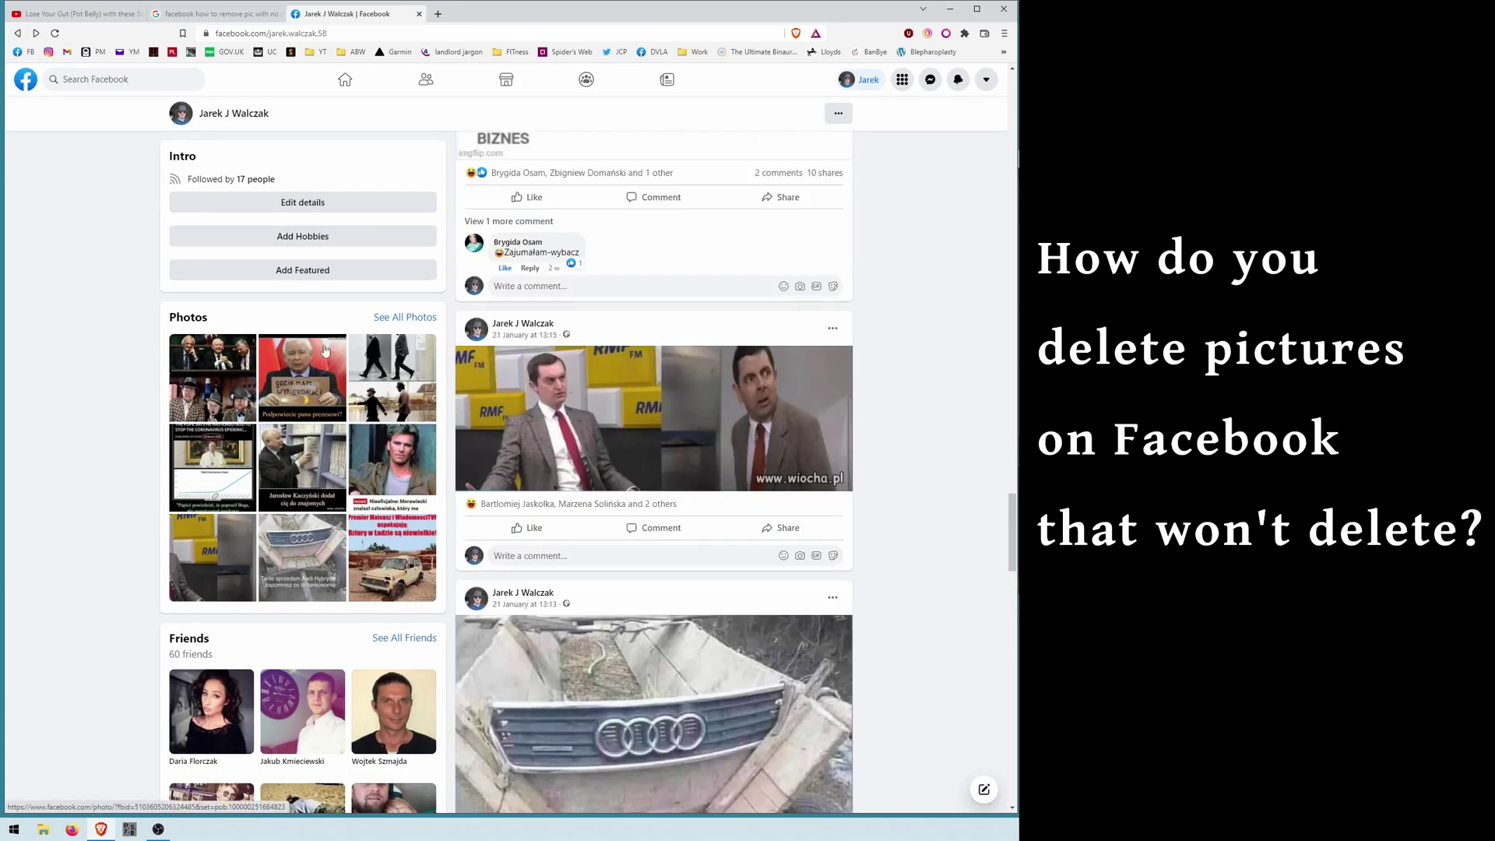
click(188, 317)
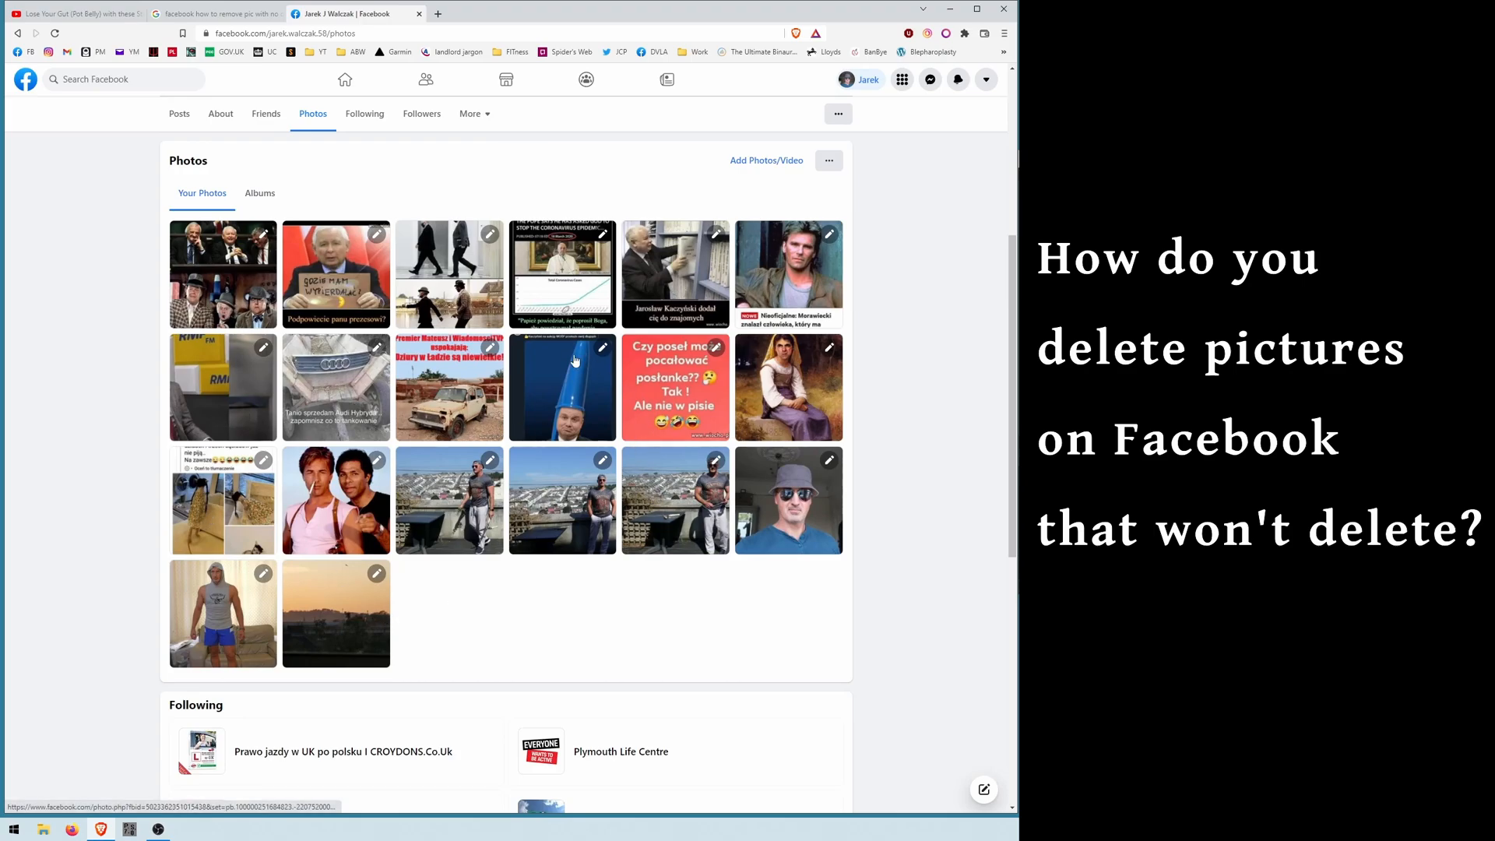
scroll(436, 491, up, 1)
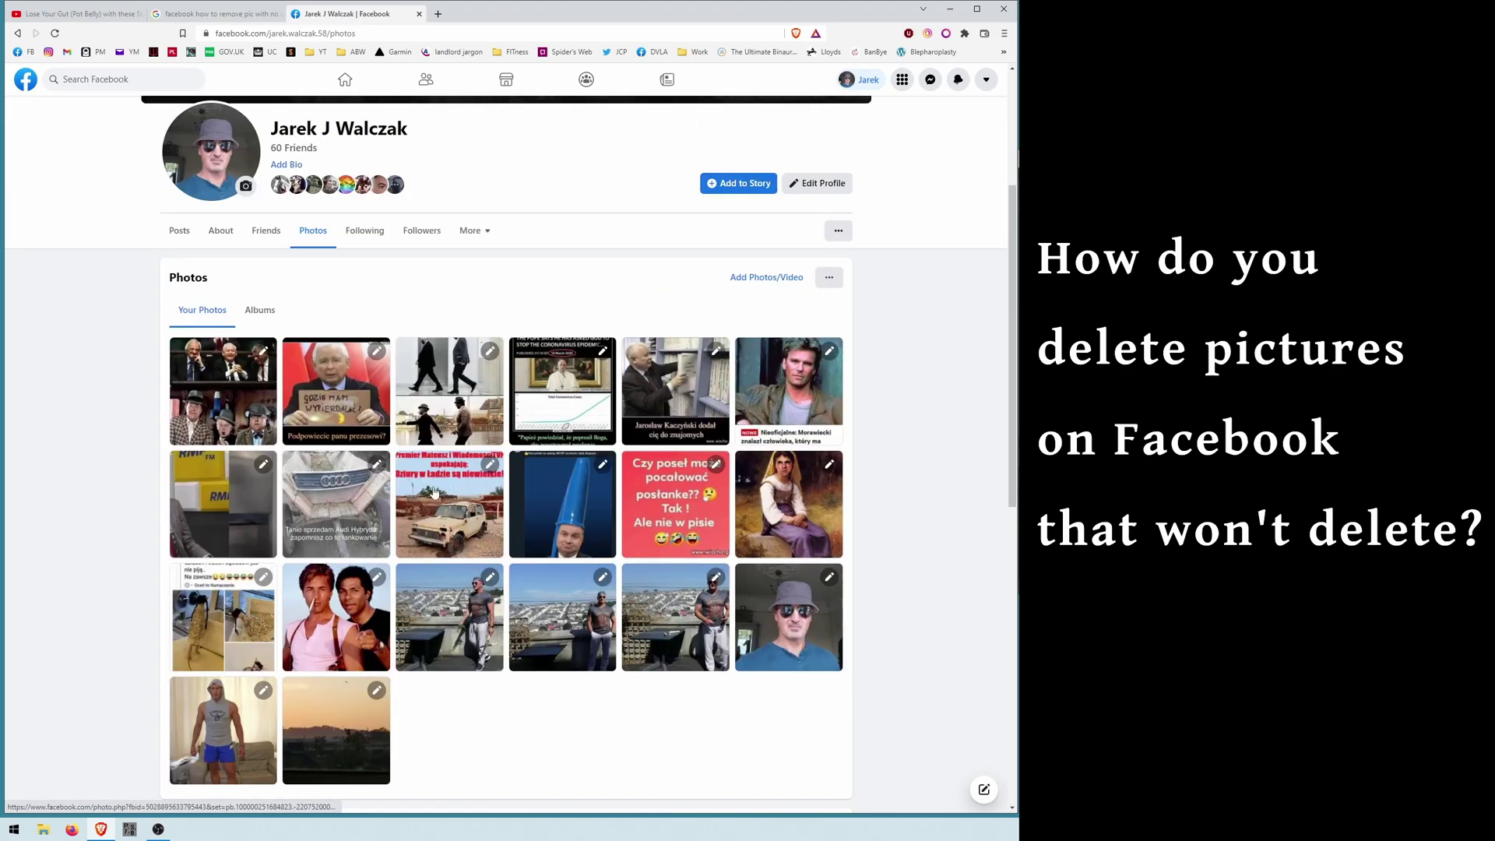
Delete the Audi wagon photo through its pencil menu and confirm
click(376, 467)
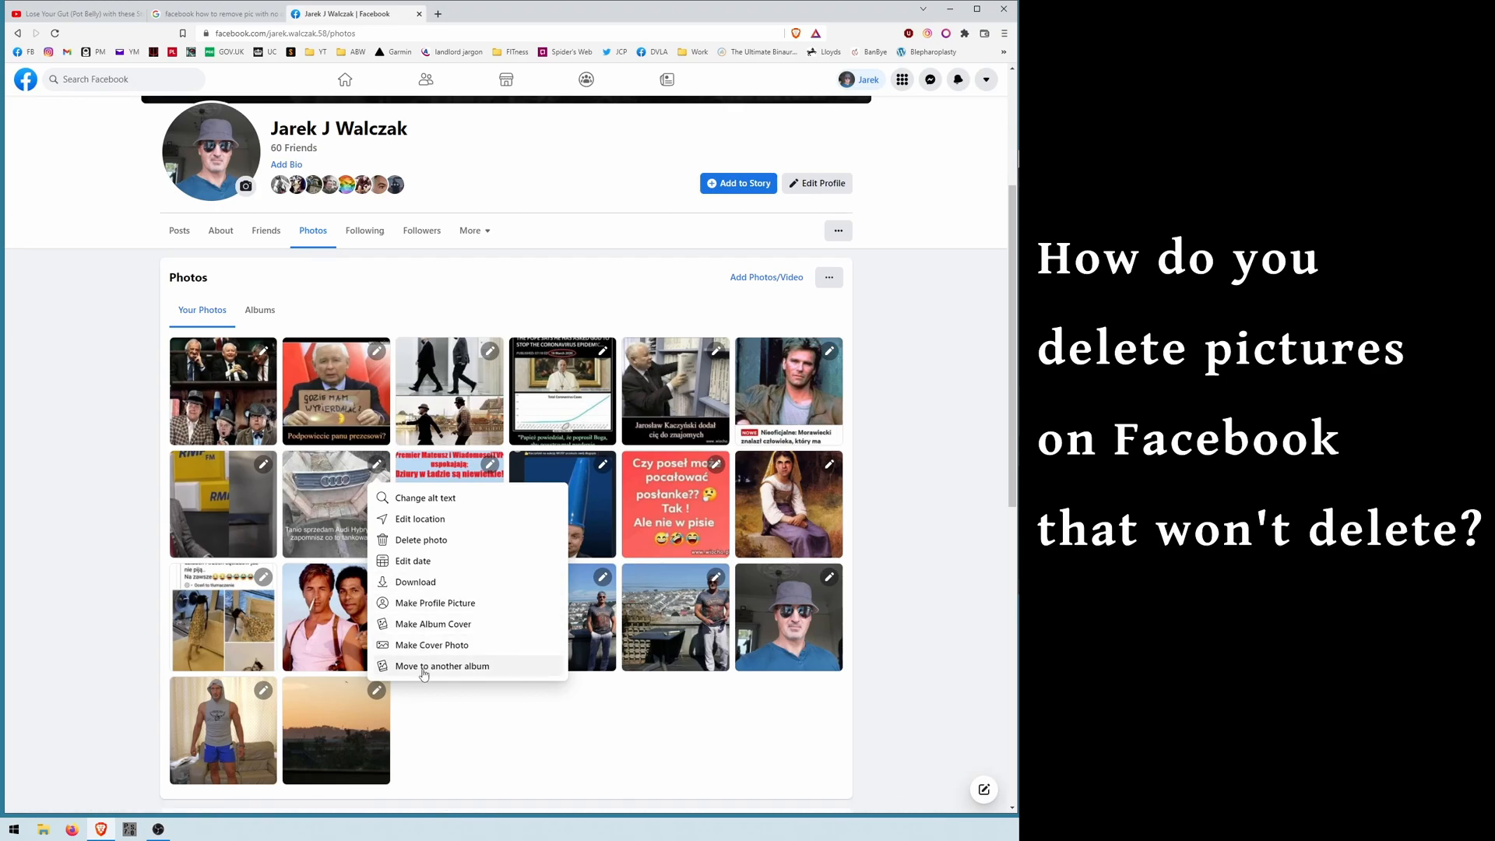
click(421, 540)
click(640, 470)
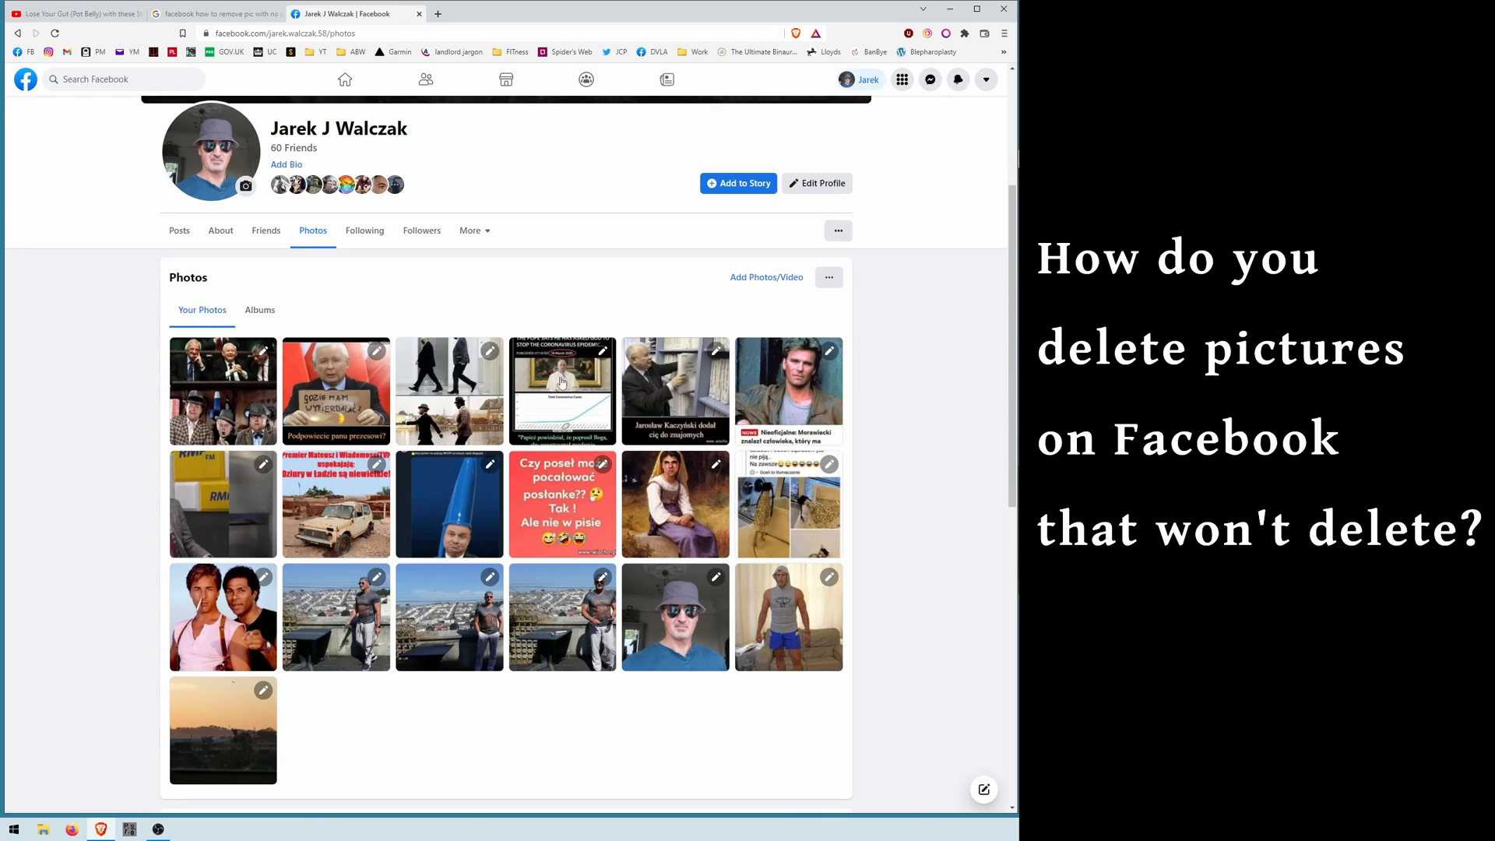
click(179, 230)
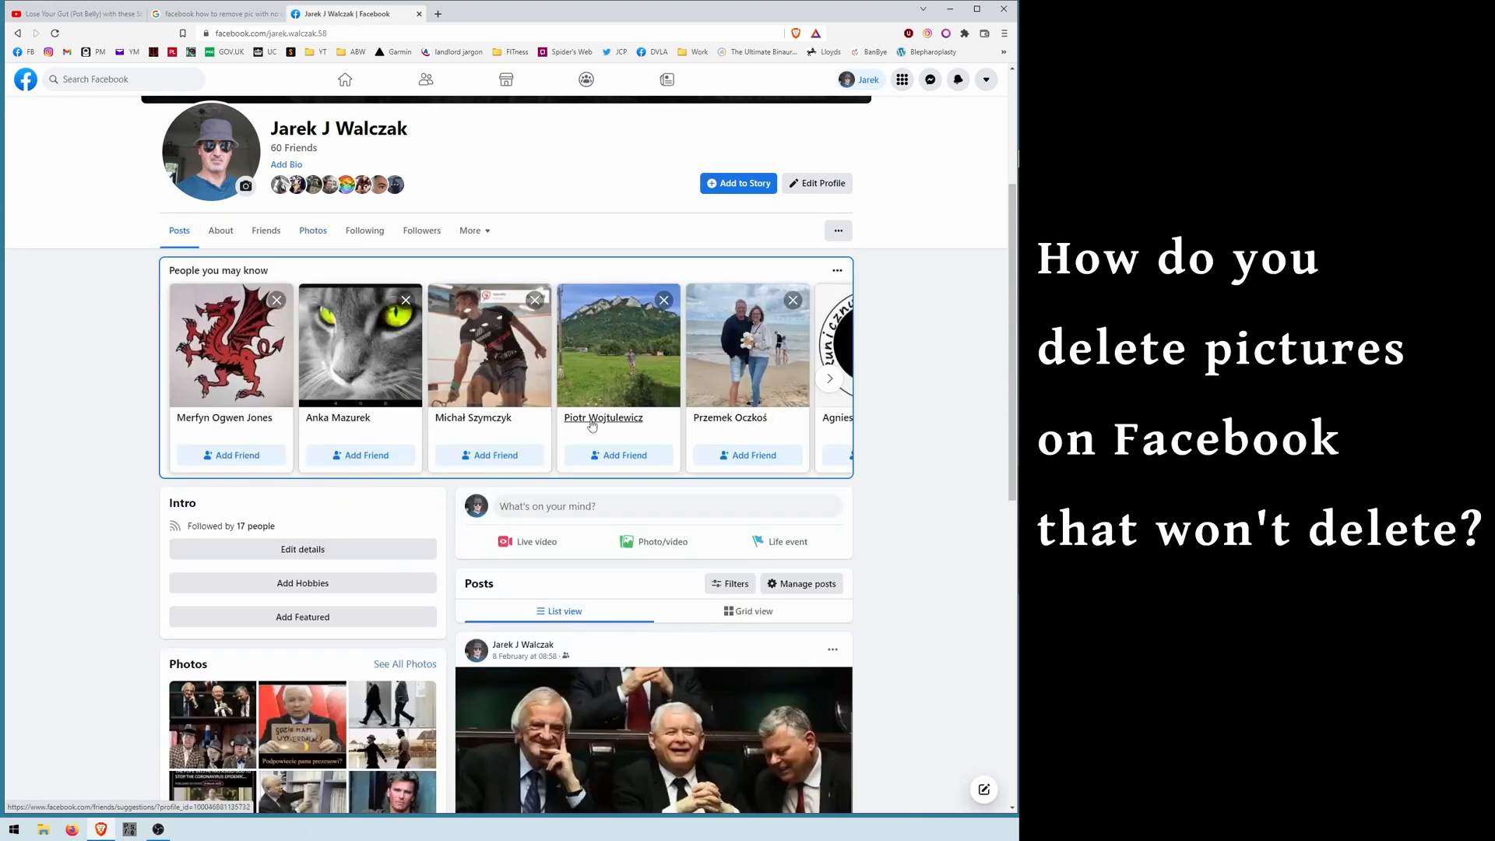
scroll(735, 457, down, 10)
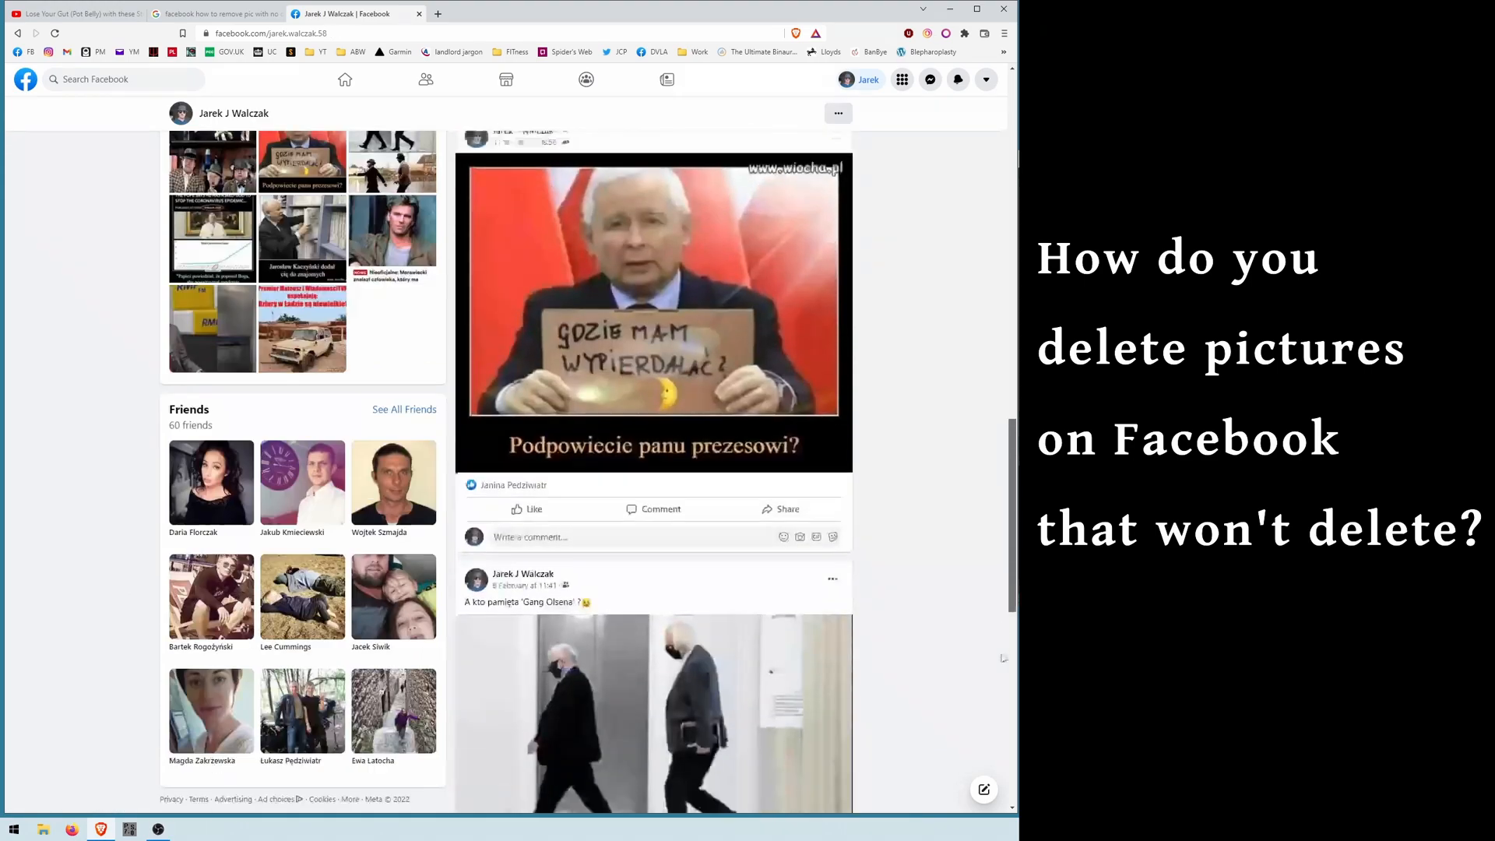
scroll(755, 555, down, 5)
scroll(755, 555, down, 5)
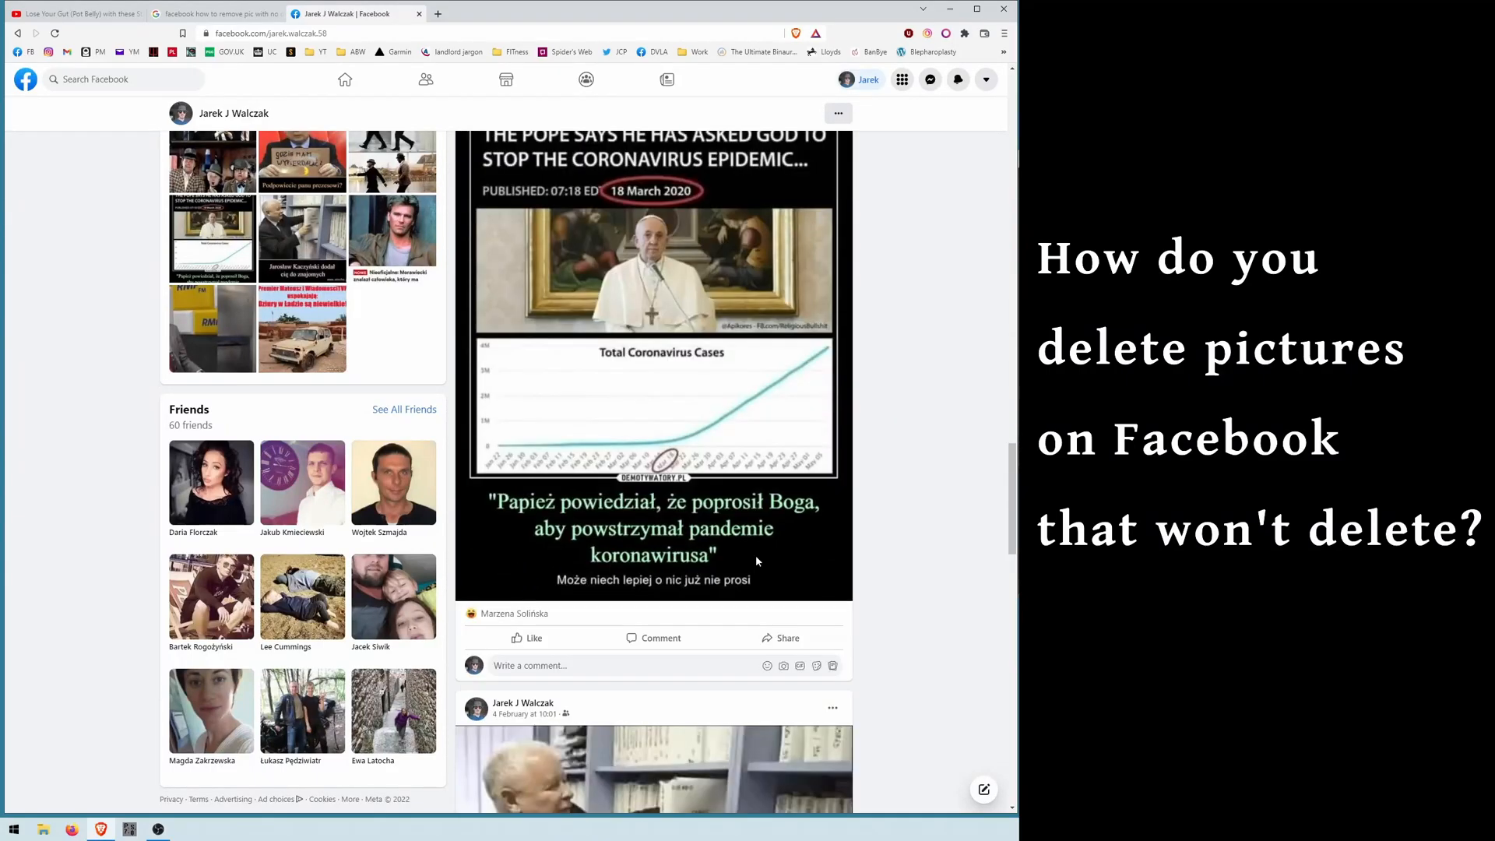
scroll(755, 555, down, 5)
scroll(756, 555, down, 5)
scroll(756, 555, down, 5)
scroll(756, 555, down, 4)
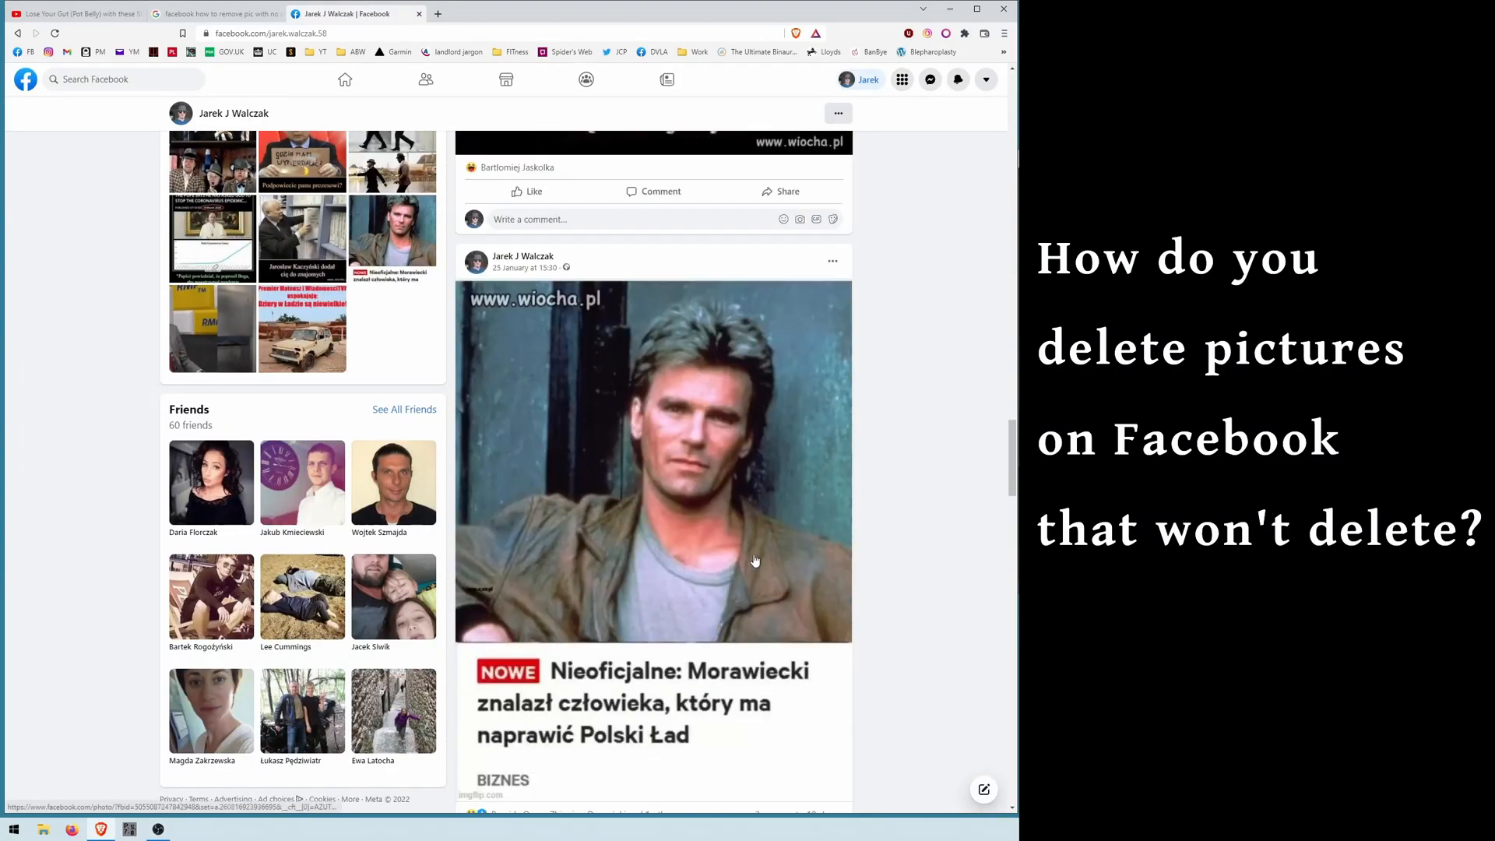
scroll(755, 555, down, 3)
scroll(750, 557, down, 4)
scroll(750, 556, down, 4)
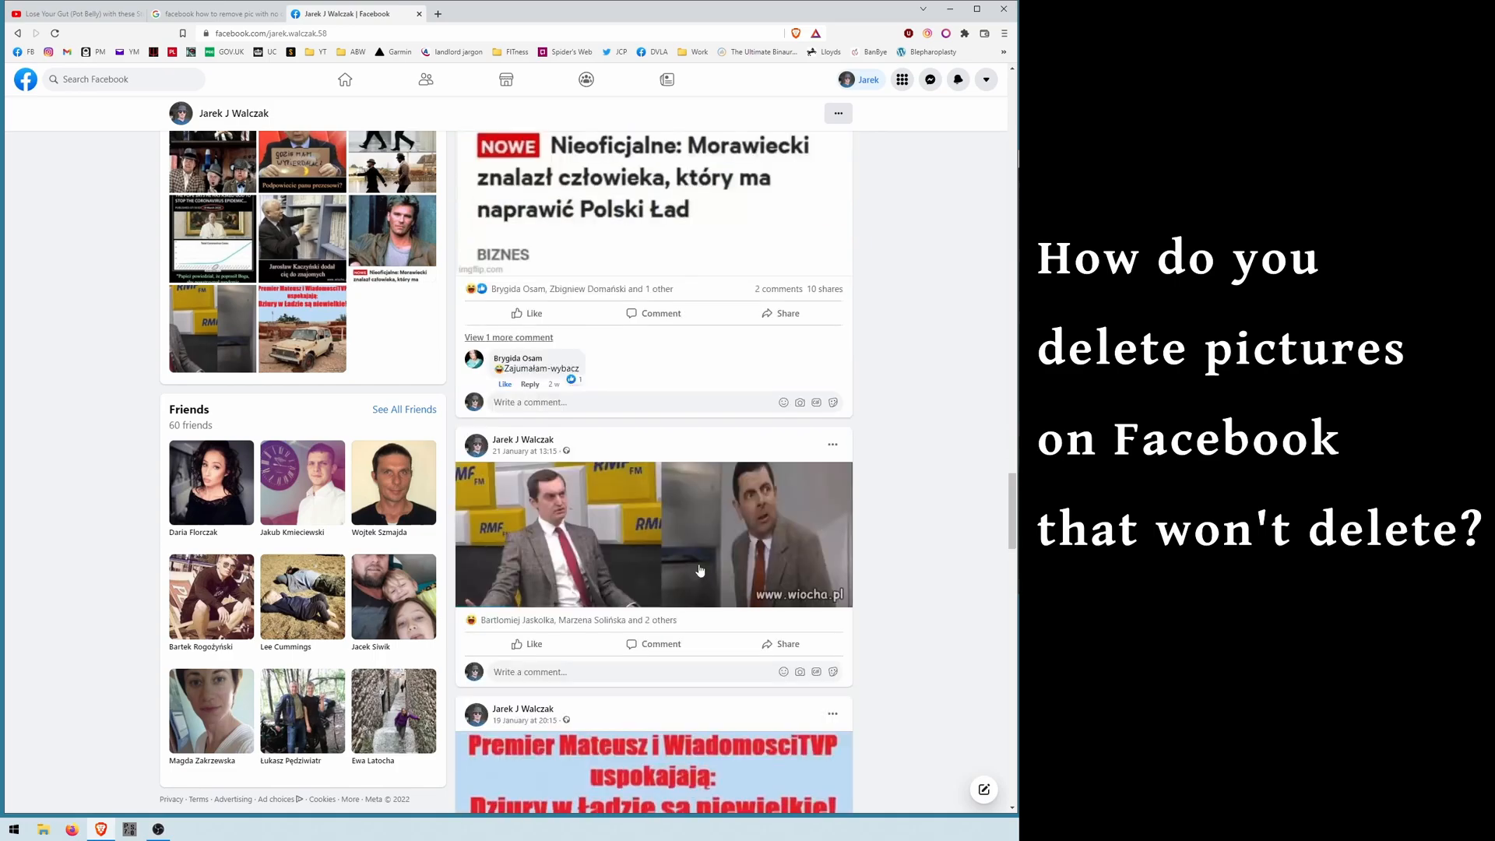
scroll(700, 570, down, 5)
scroll(701, 572, down, 4)
scroll(700, 572, down, 4)
scroll(697, 605, down, 4)
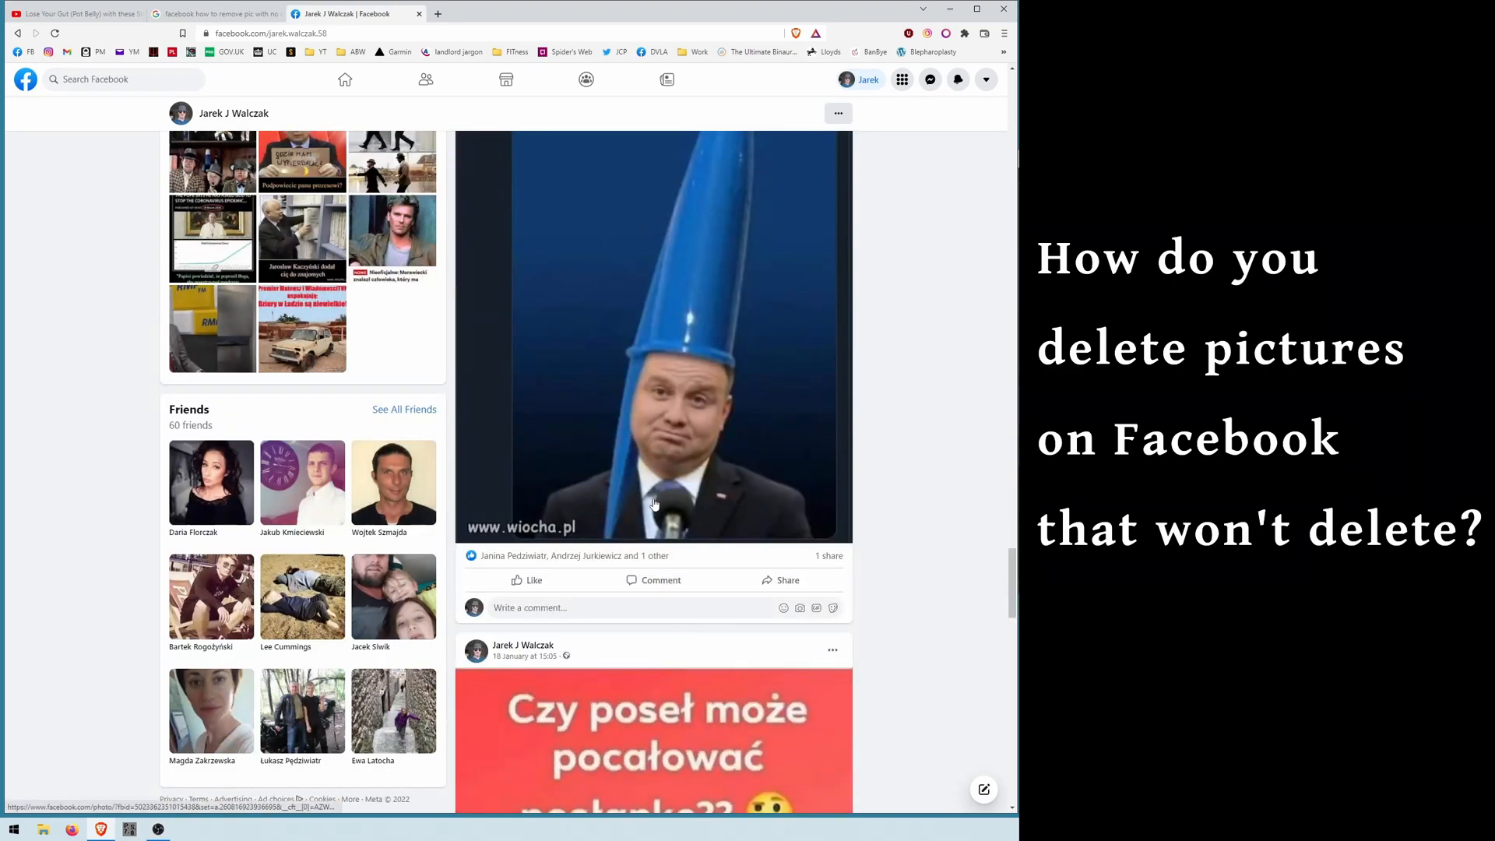
scroll(664, 509, up, 5)
scroll(664, 509, up, 3)
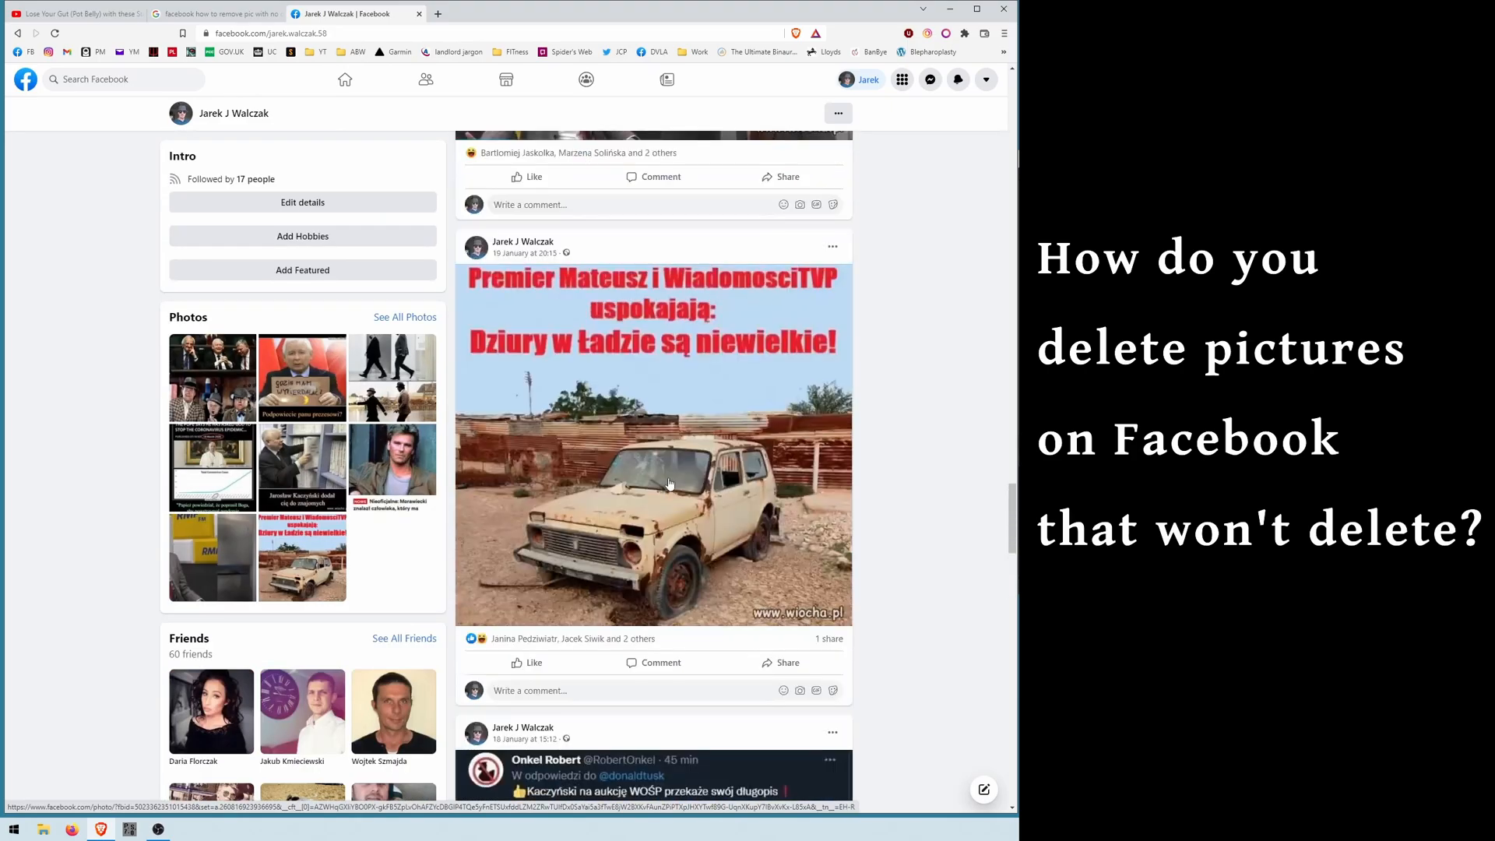
scroll(665, 491, down, 5)
scroll(671, 484, down, 4)
scroll(670, 484, up, 5)
scroll(669, 484, up, 4)
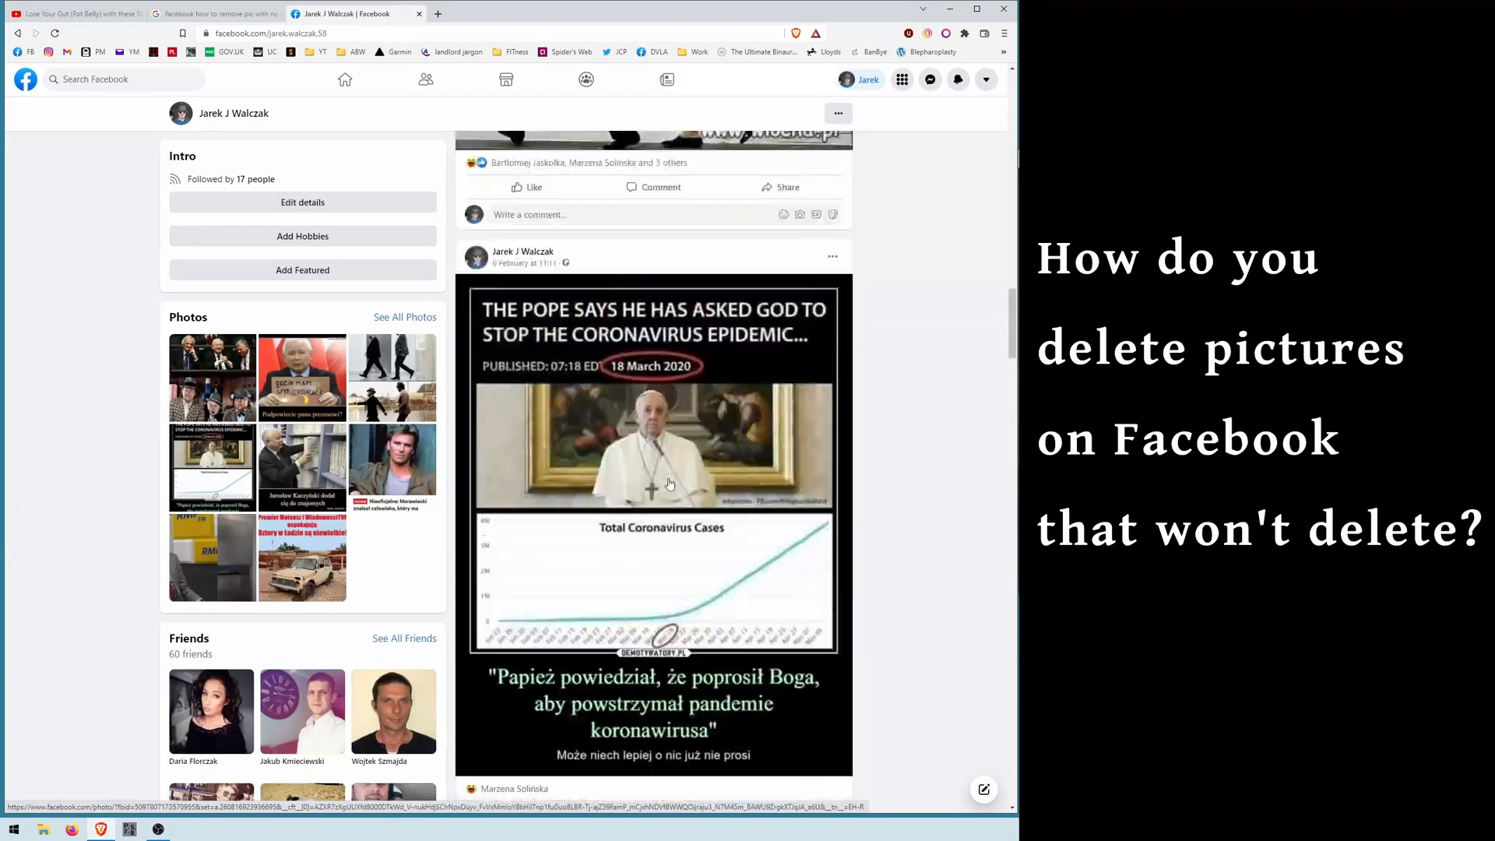
scroll(669, 484, up, 3)
scroll(669, 483, up, 4)
scroll(670, 483, up, 5)
scroll(669, 484, up, 5)
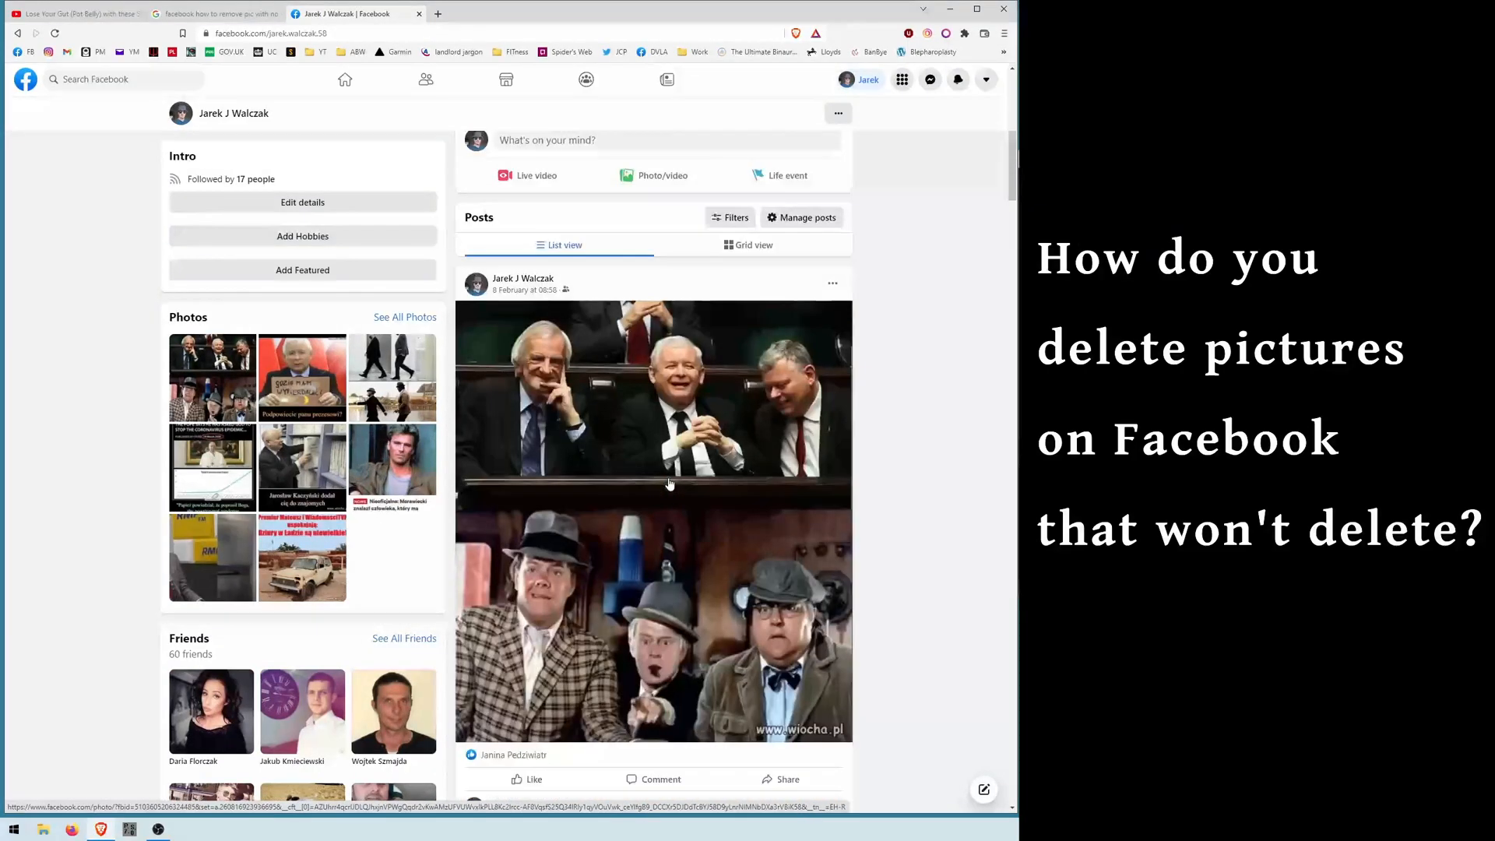
scroll(669, 483, up, 5)
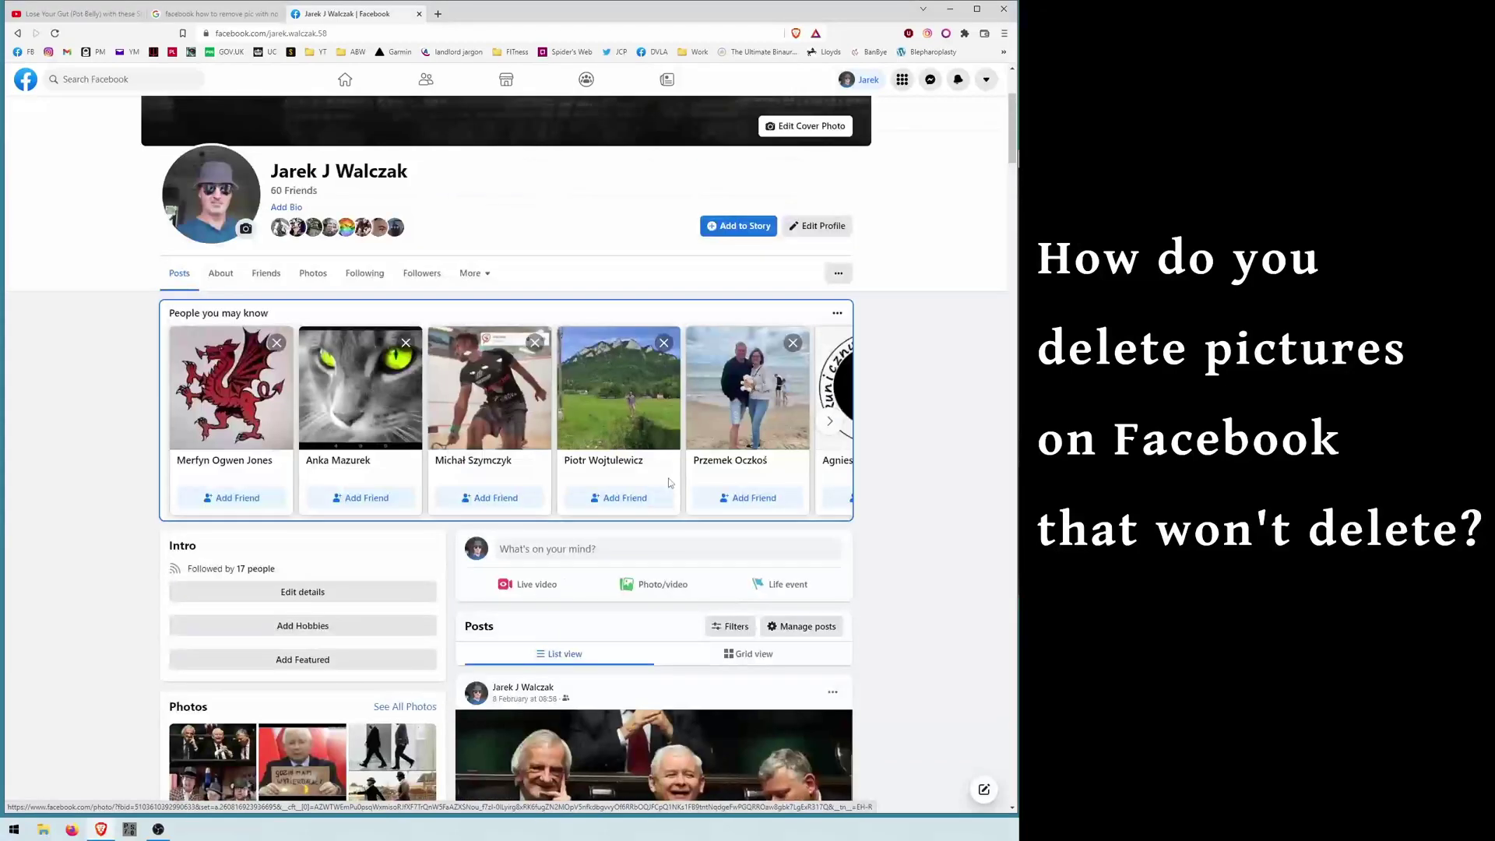
click(188, 707)
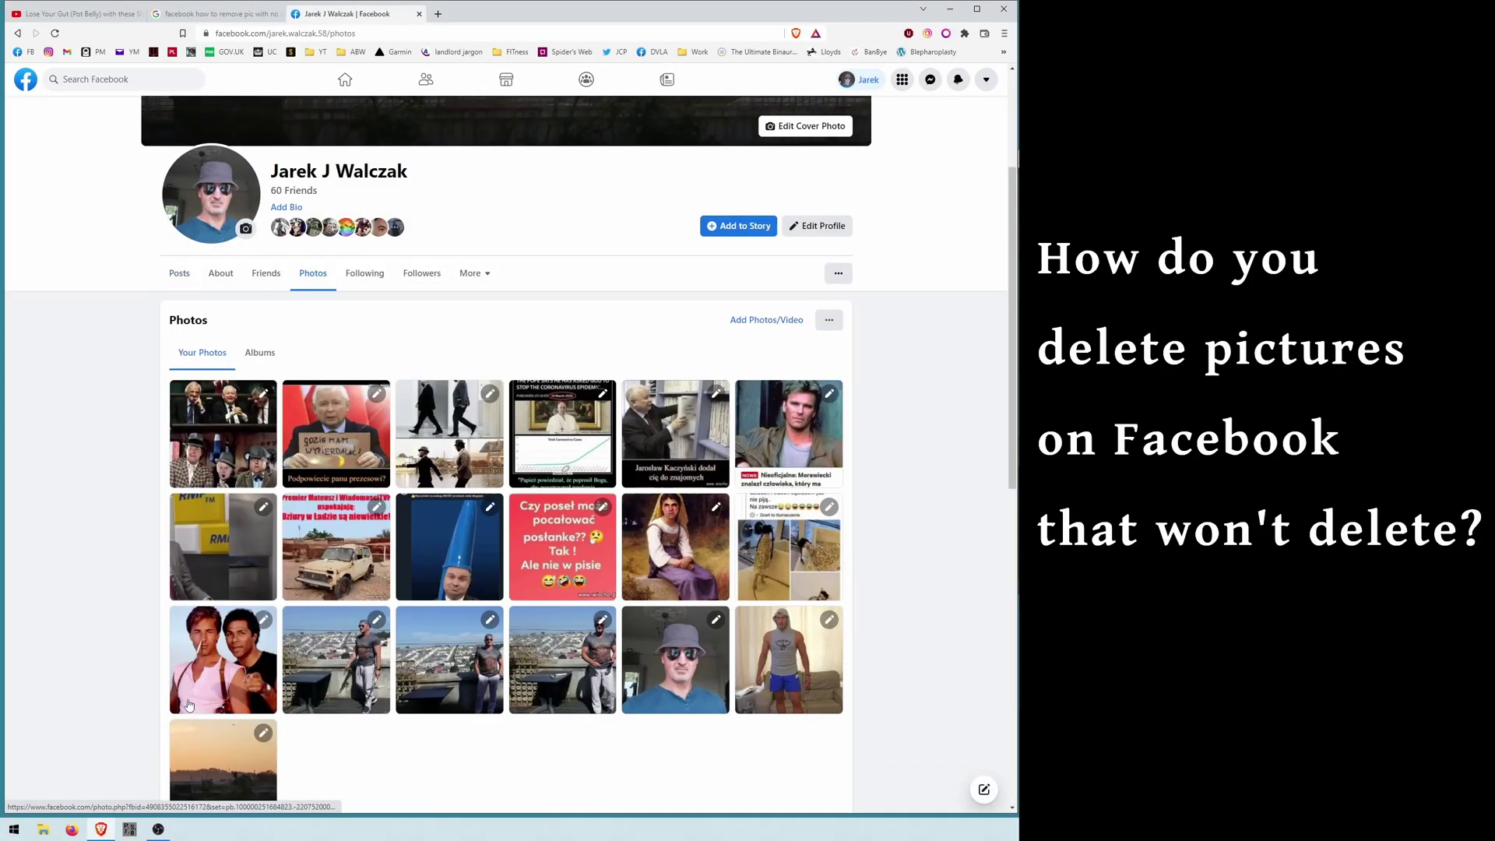
Check that hidden-from-timeline photos and the Recycle bin are both empty, then return to the activity log home
click(832, 322)
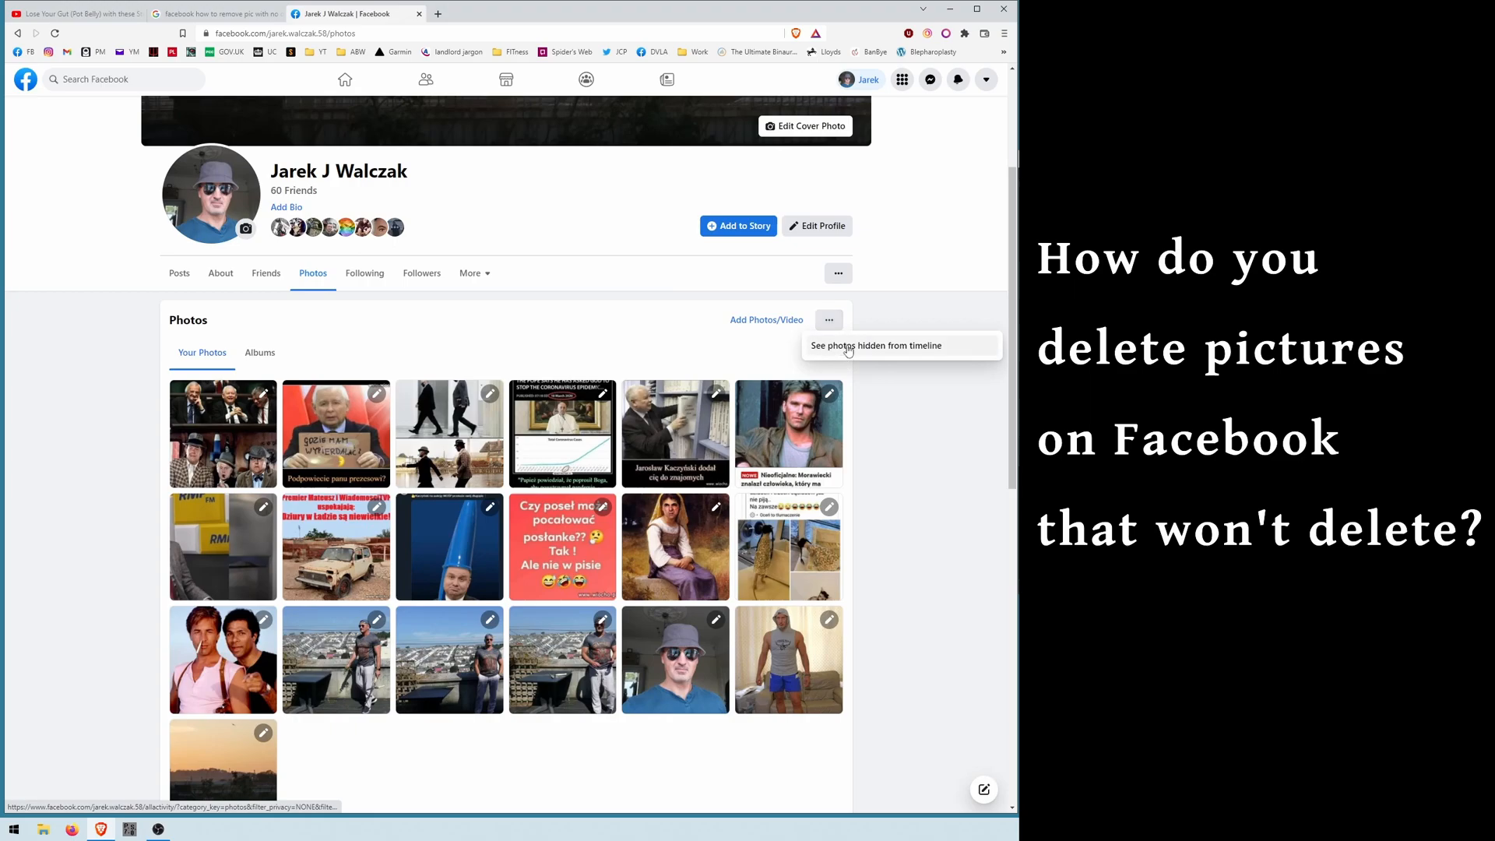
click(849, 346)
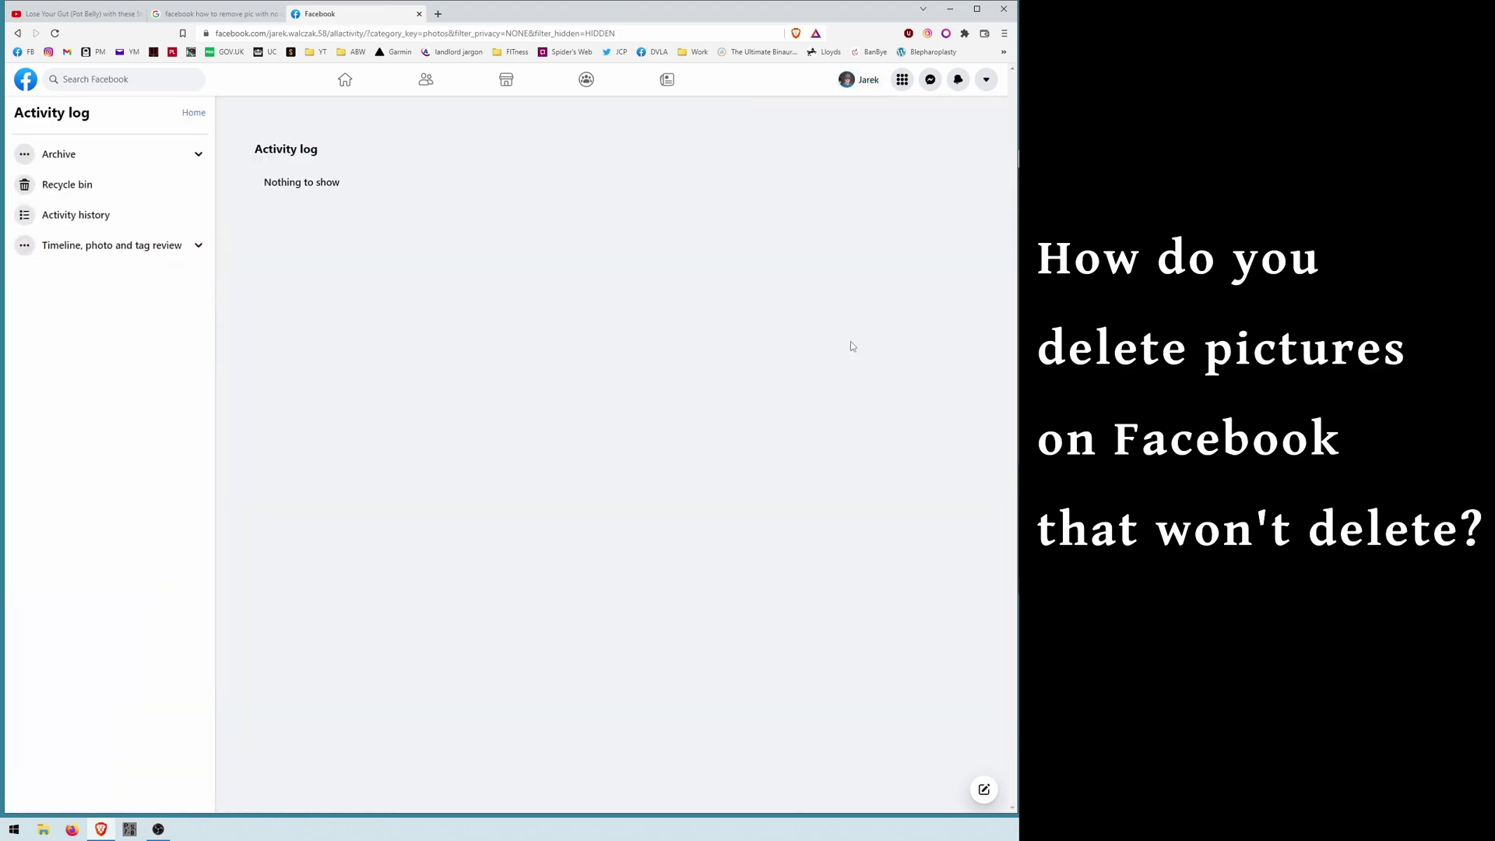
click(103, 187)
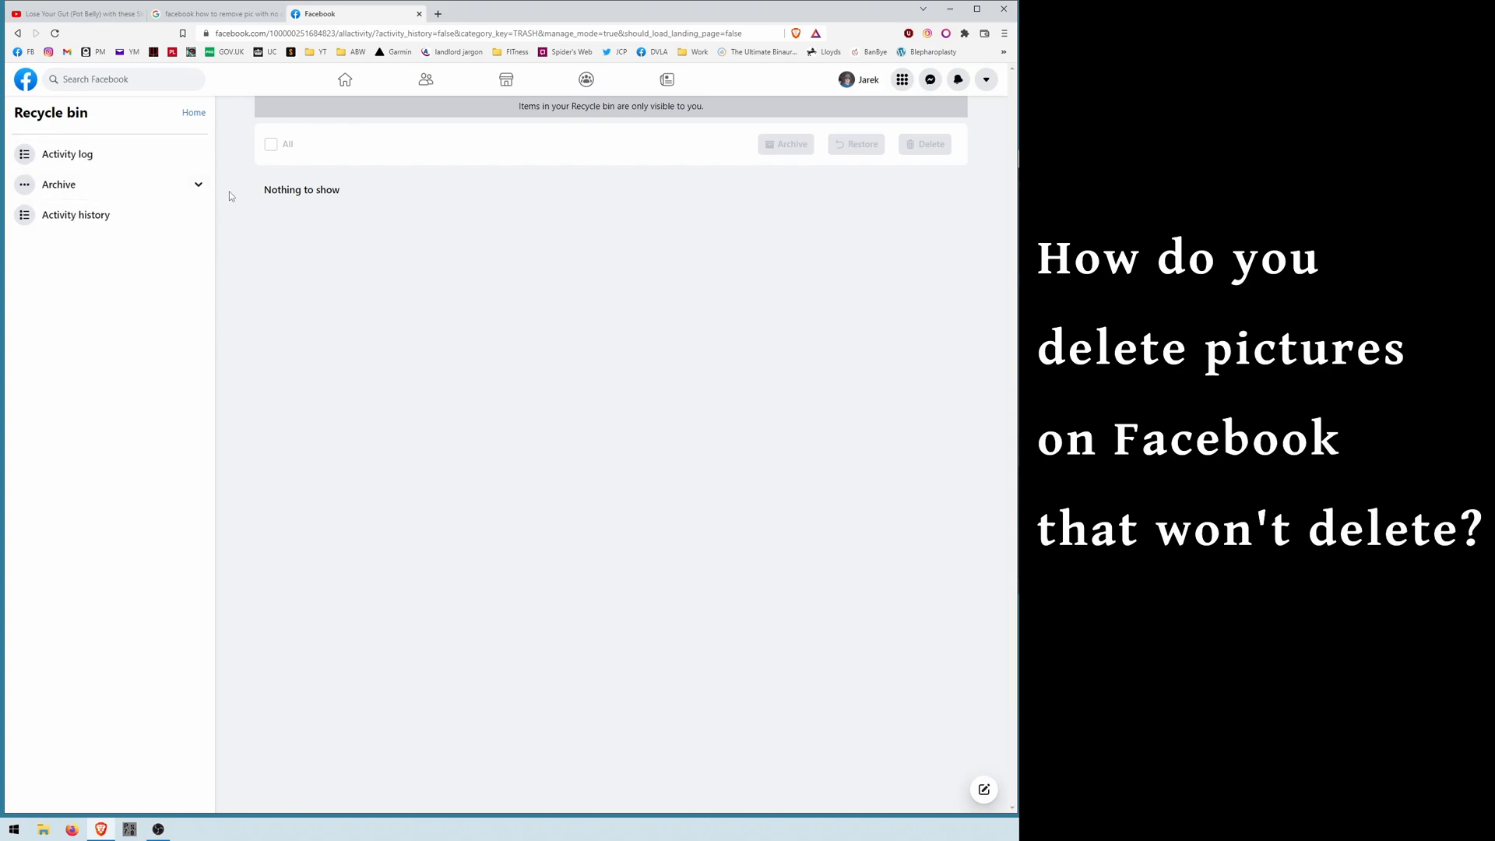
click(194, 112)
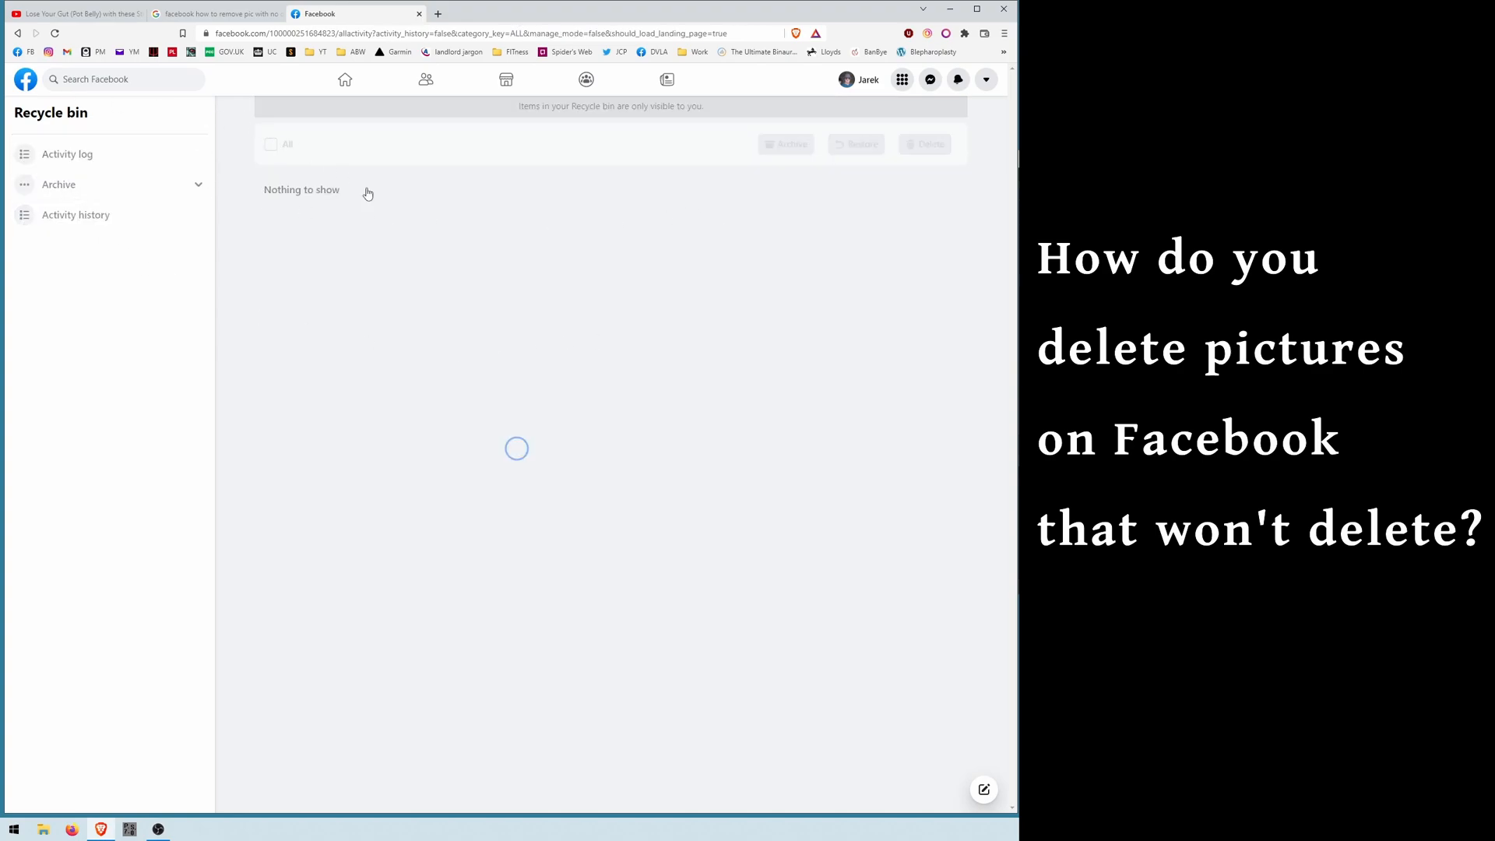